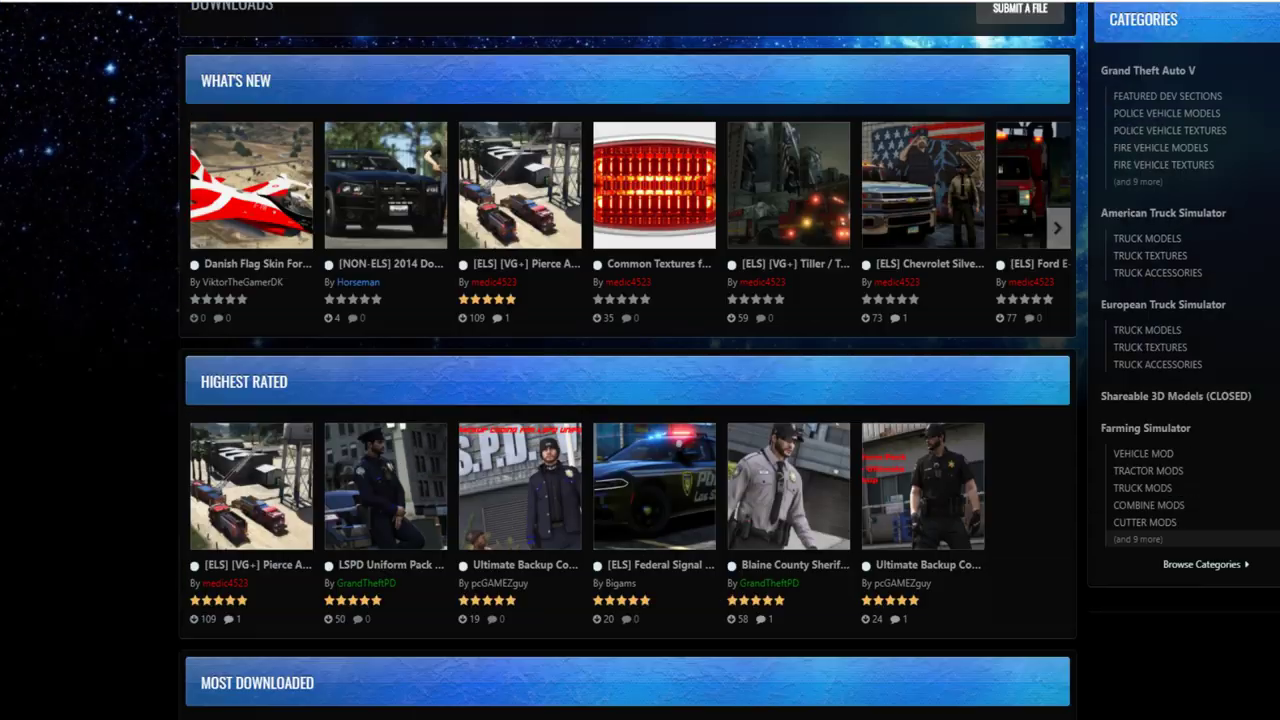
- Open the MEDIC4523 developer section under Featured Dev Sections and bring up the 'medic4523 DLC - DOWNLOAD FIRST' link's menu
{"action": "scroll", "coordinate": [640, 360], "scroll_direction": "up", "scroll_amount": 2}
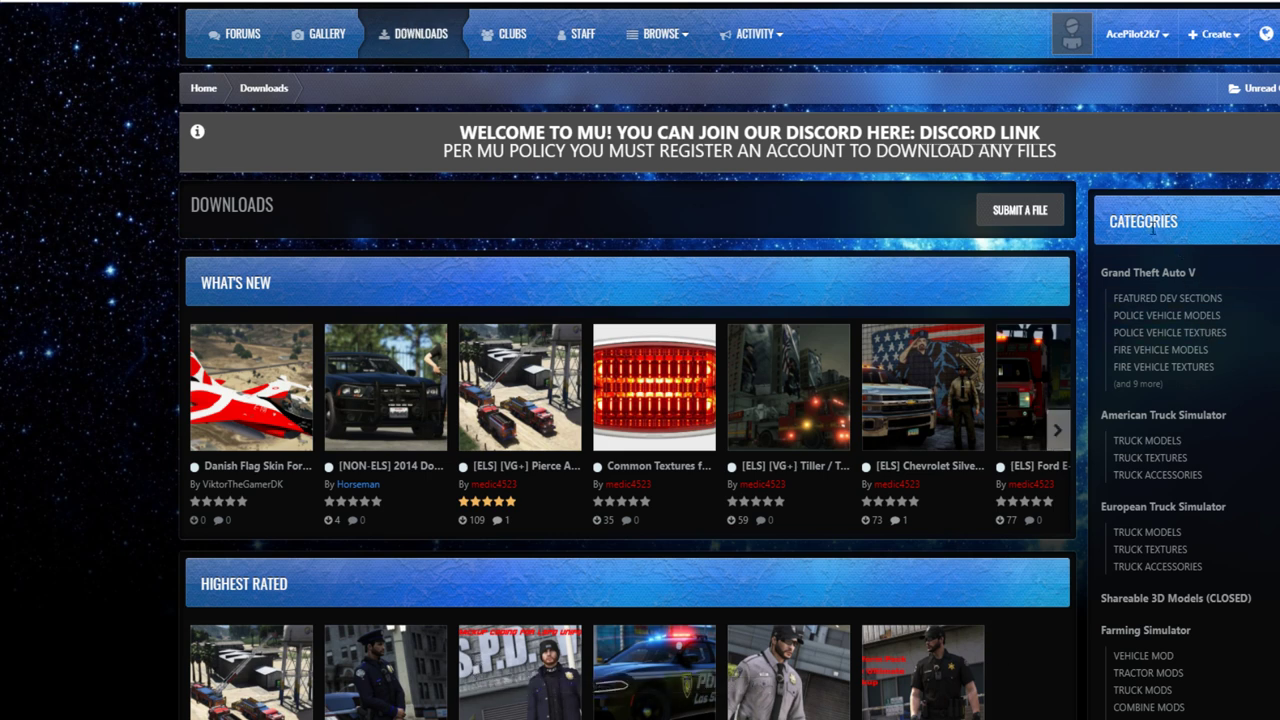
{"action": "left_click", "coordinate": [1164, 300]}
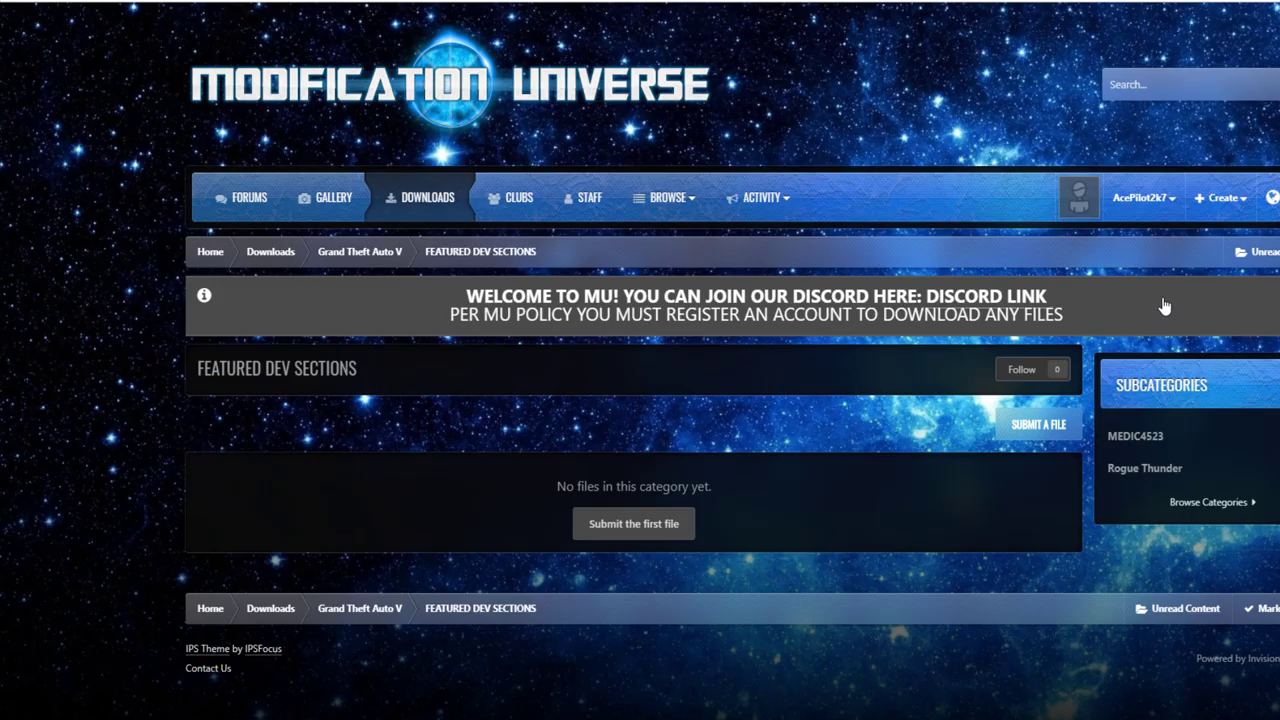
{"action": "left_click", "coordinate": [1136, 437]}
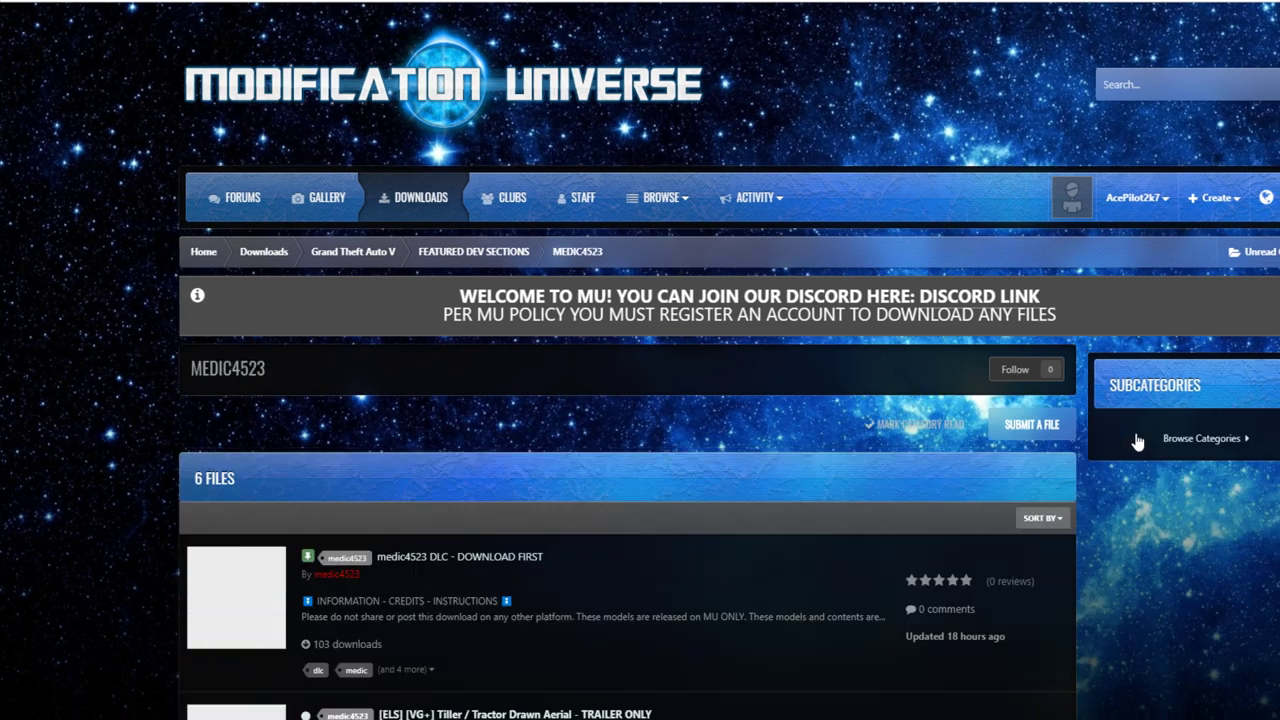
{"action": "scroll", "coordinate": [670, 411], "scroll_direction": "down", "scroll_amount": 2}
{"action": "scroll", "coordinate": [612, 355], "scroll_direction": "down", "scroll_amount": 5}
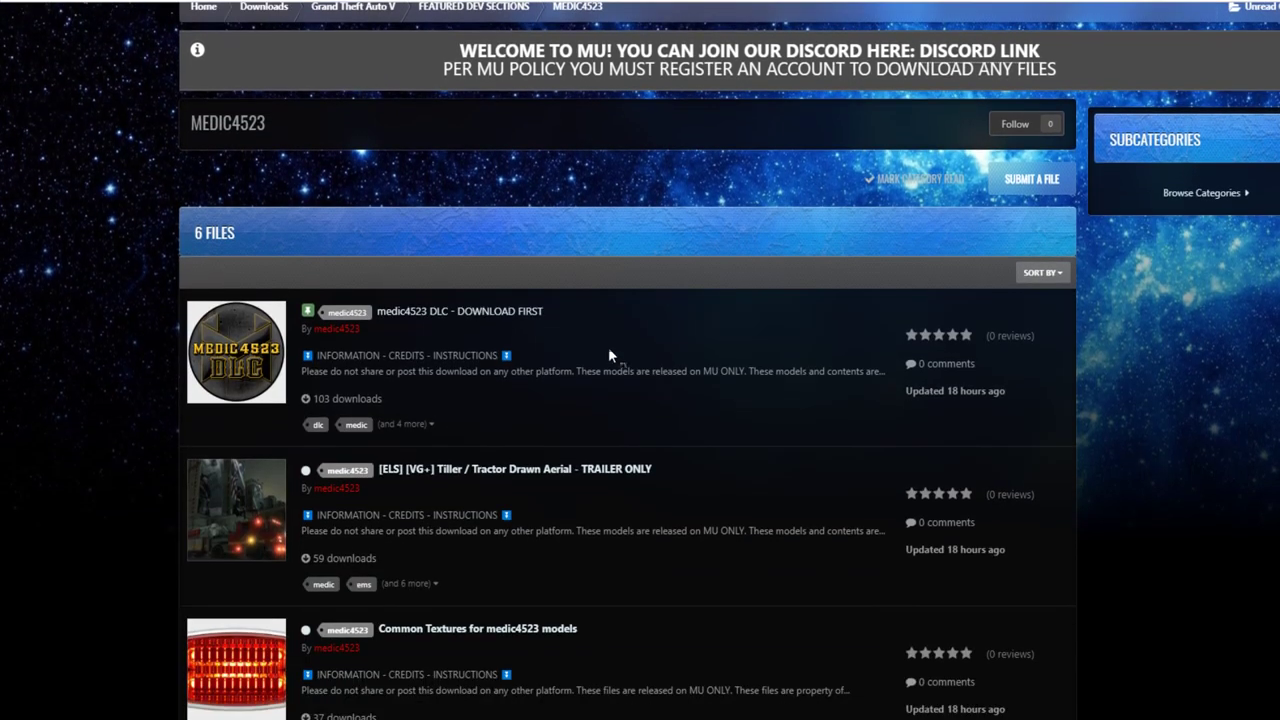
{"action": "scroll", "coordinate": [612, 354], "scroll_direction": "down", "scroll_amount": 2}
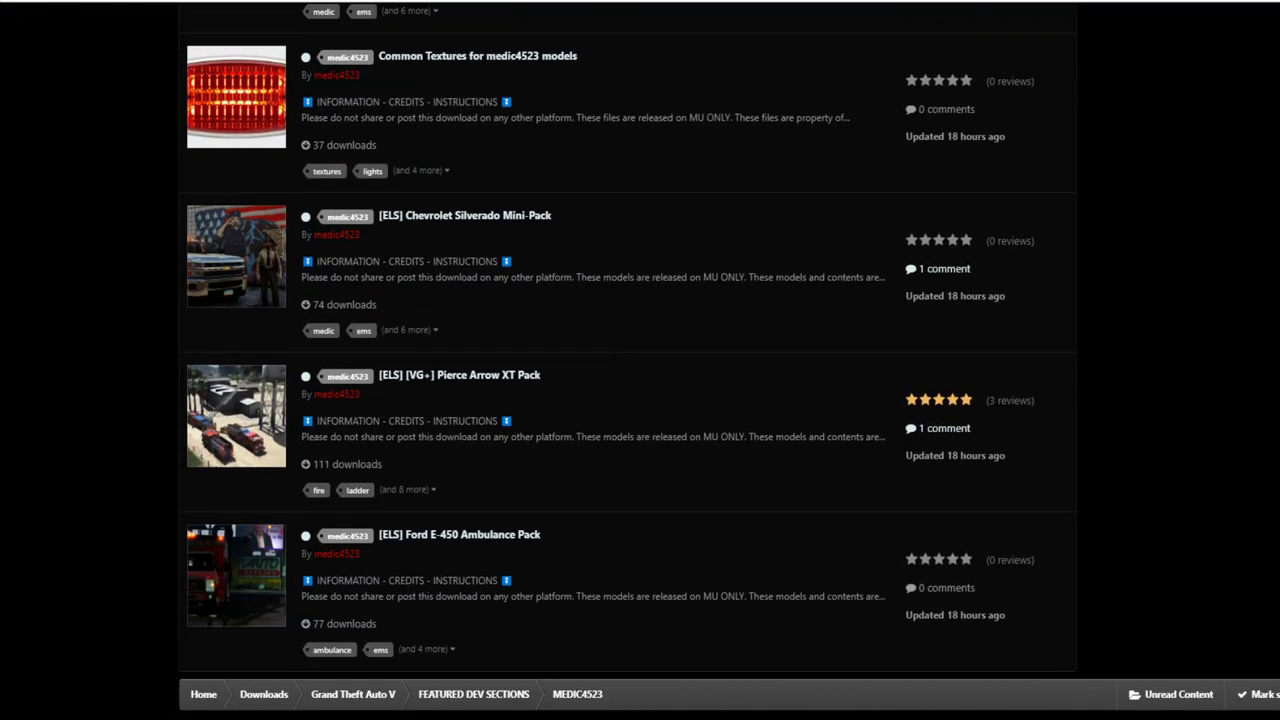
{"action": "scroll", "coordinate": [722, 597], "scroll_direction": "up", "scroll_amount": 5}
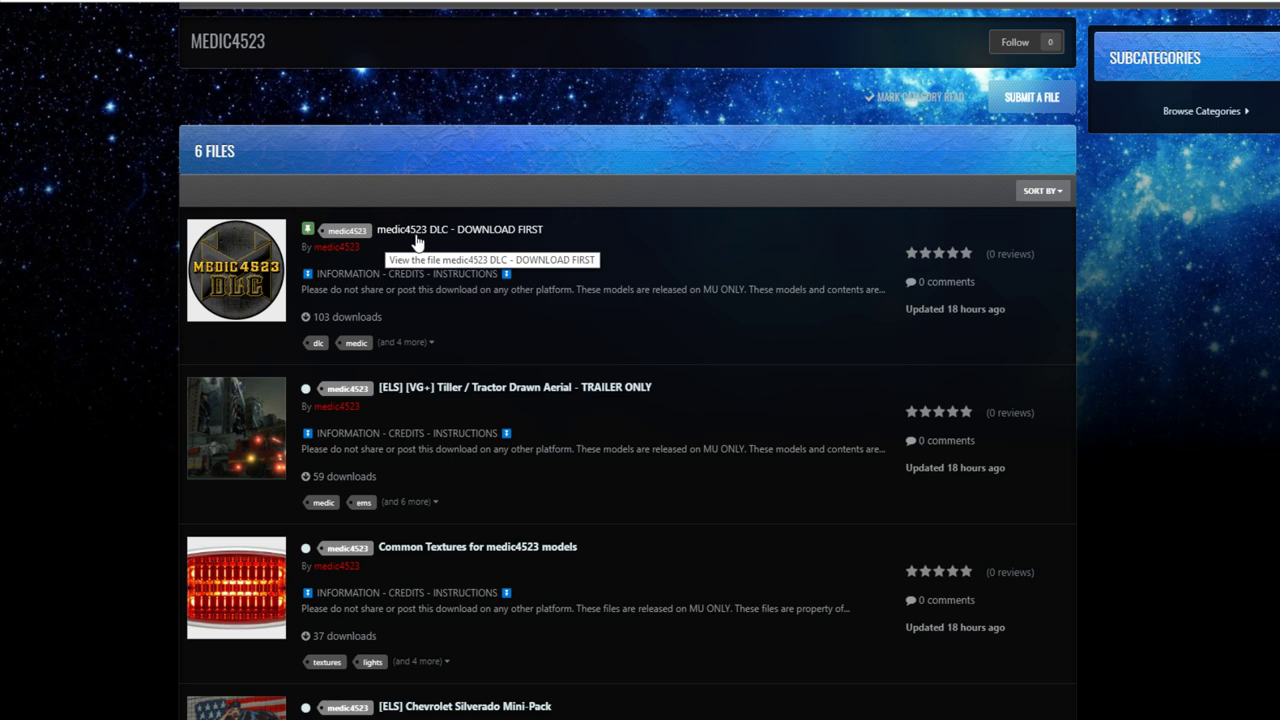
{"action": "right_click", "coordinate": [494, 238]}
- Open the 'medic4523 DLC - DOWNLOAD FIRST' page in a new tab and download the file
{"action": "left_click", "coordinate": [524, 250]}
{"action": "key", "text": "ctrl+Tab"}
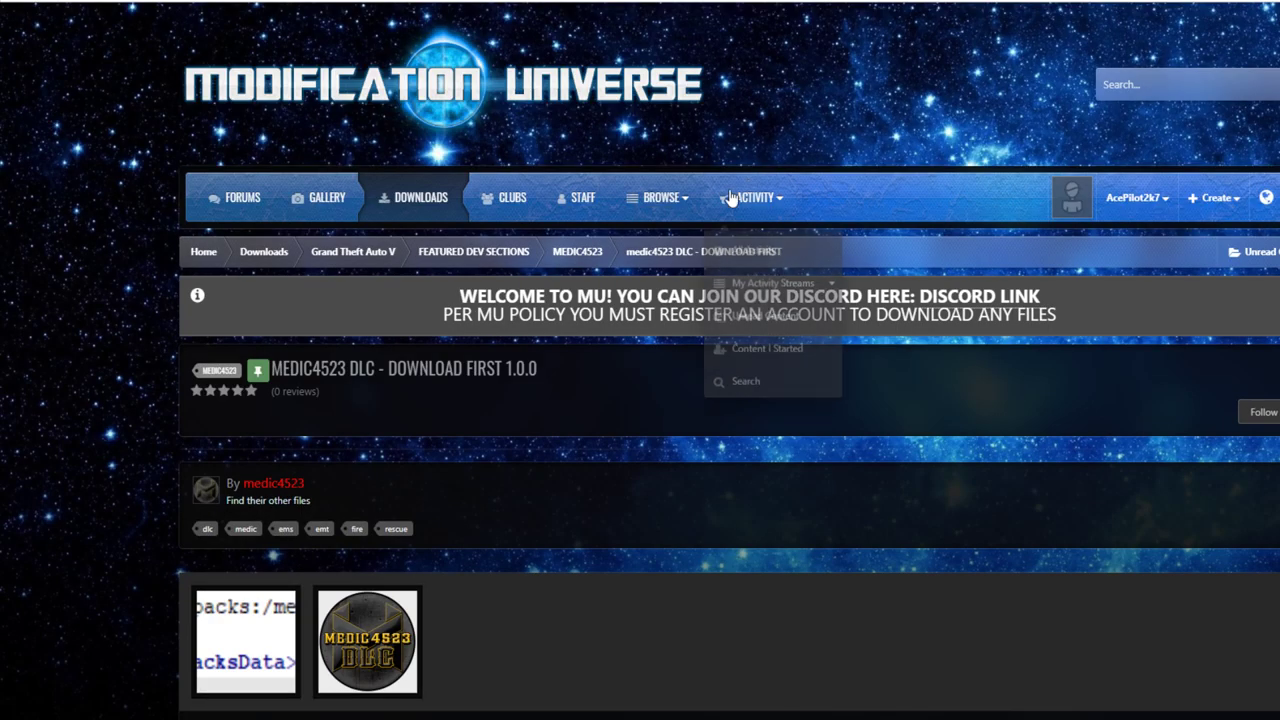
{"action": "scroll", "coordinate": [420, 440], "scroll_direction": "down", "scroll_amount": 1}
{"action": "scroll", "coordinate": [476, 424], "scroll_direction": "down", "scroll_amount": 2}
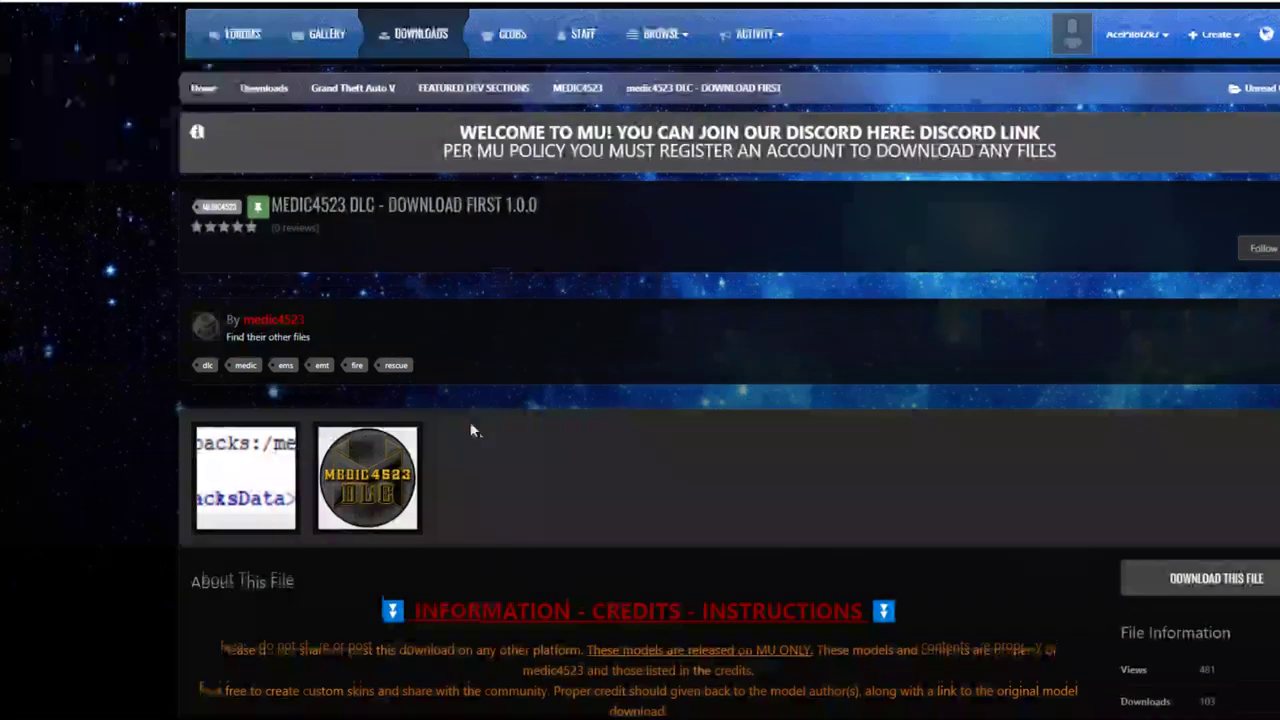
{"action": "scroll", "coordinate": [1228, 508], "scroll_direction": "down", "scroll_amount": 1}
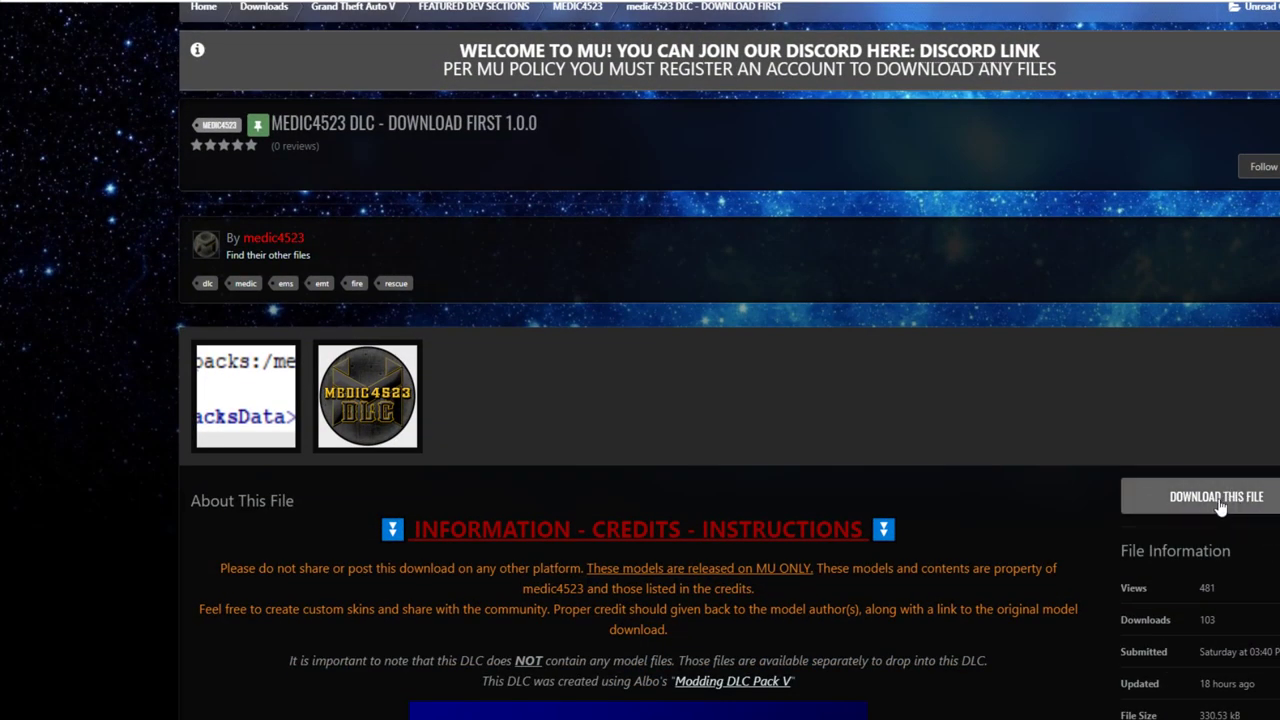
{"action": "left_click", "coordinate": [1222, 508]}
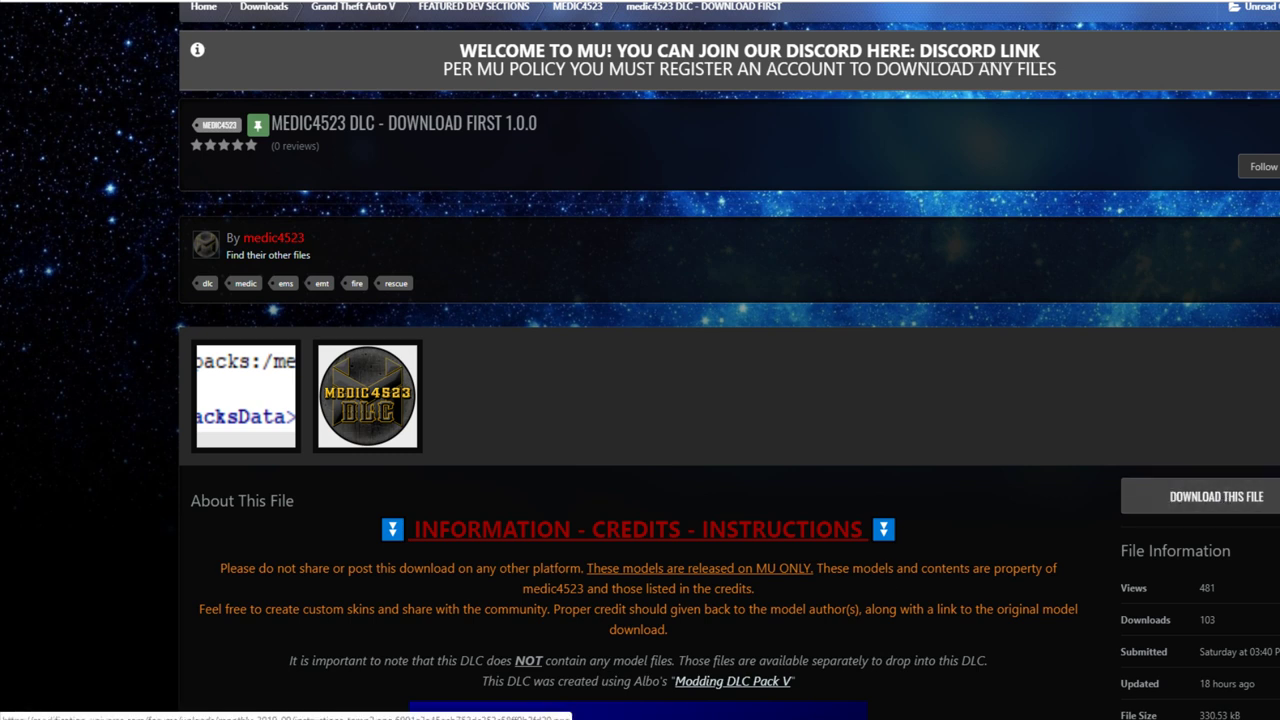
- Read further down the file page, highlighting the note about no model files
{"action": "scroll", "coordinate": [212, 519], "scroll_direction": "down", "scroll_amount": 2}
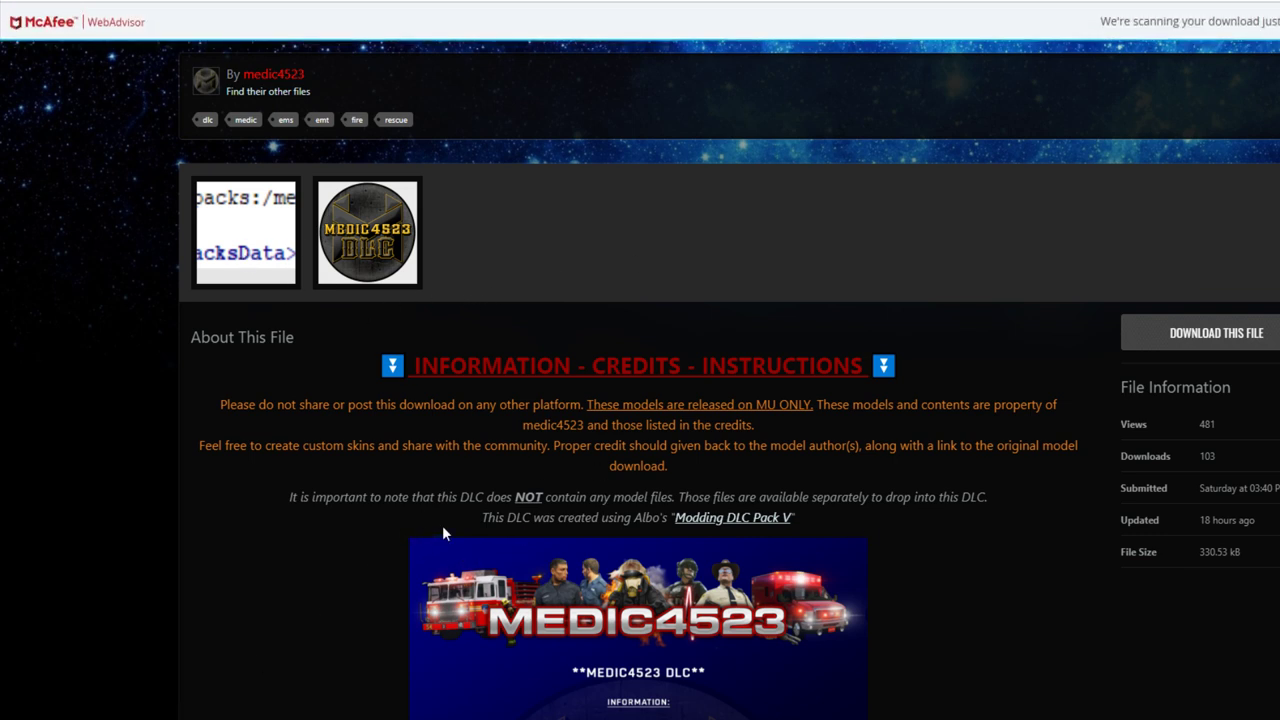
{"action": "left_click_drag", "start_coordinate": [565, 497], "coordinate": [675, 497]}
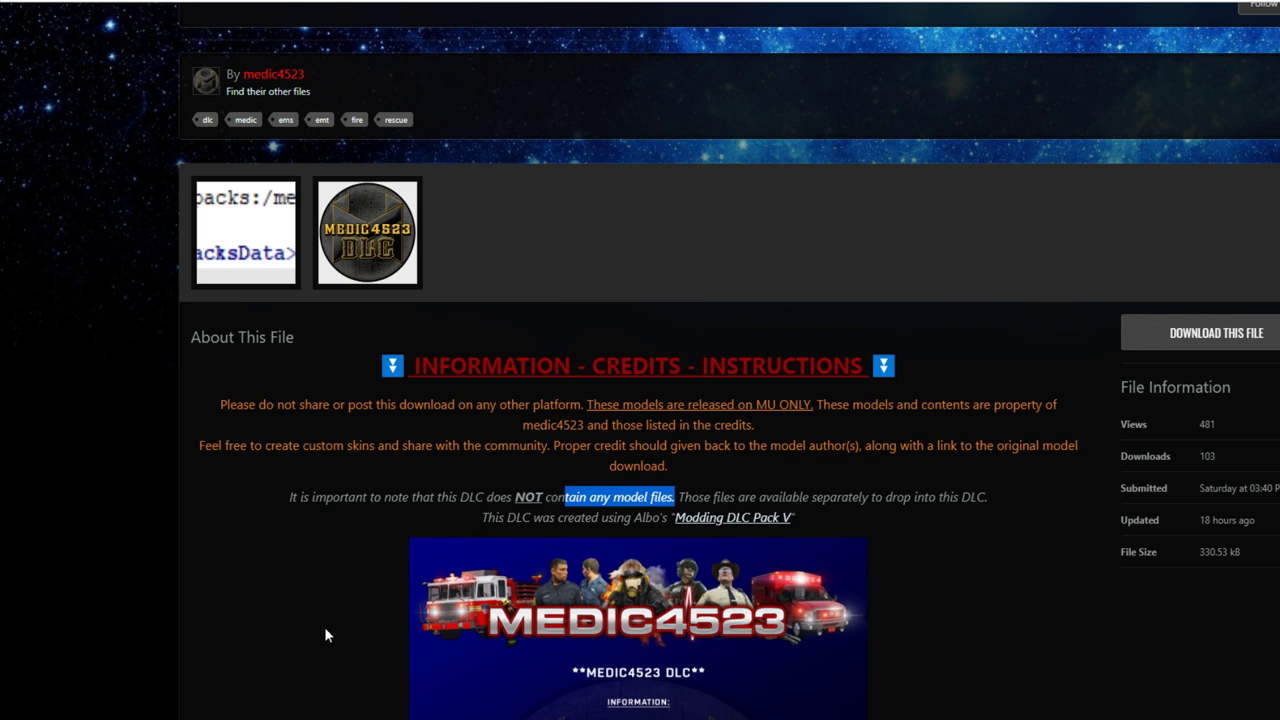
{"action": "scroll", "coordinate": [324, 626], "scroll_direction": "down", "scroll_amount": 3}
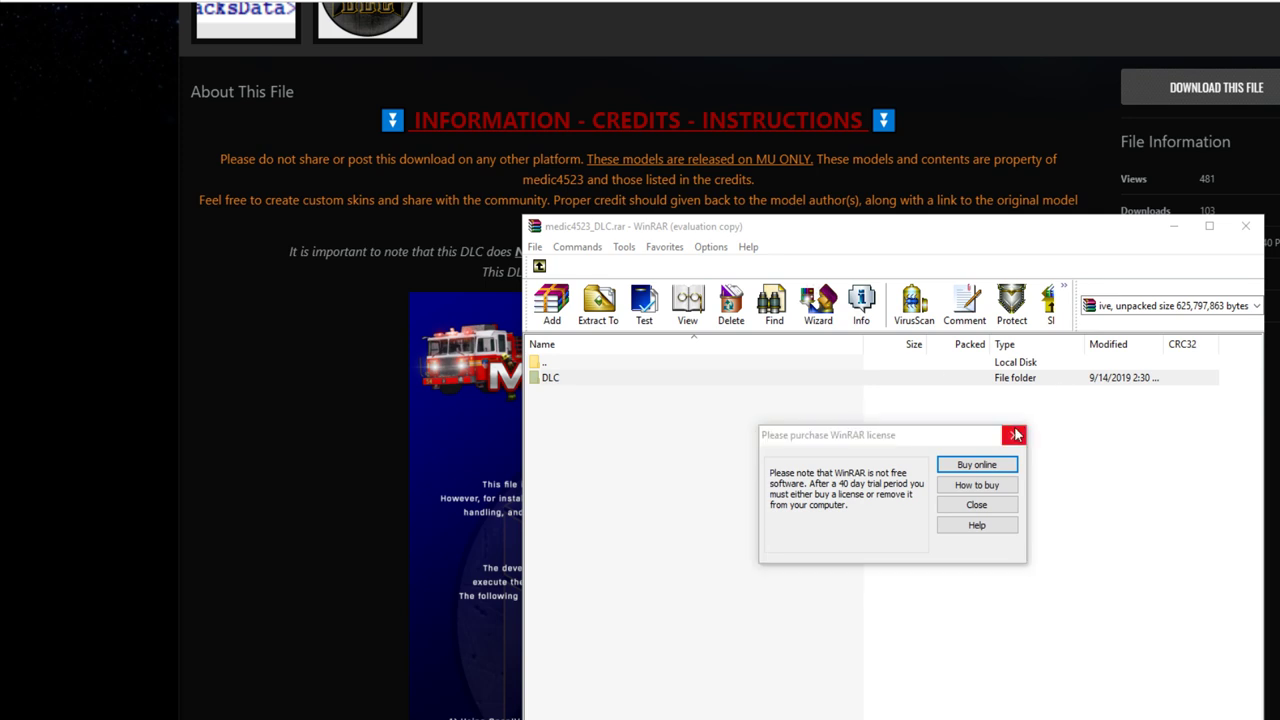
- Dismiss WinRAR's licence reminder and open README_dlc.txt from the archive's DLC folder in Notepad
{"action": "left_click", "coordinate": [974, 503]}
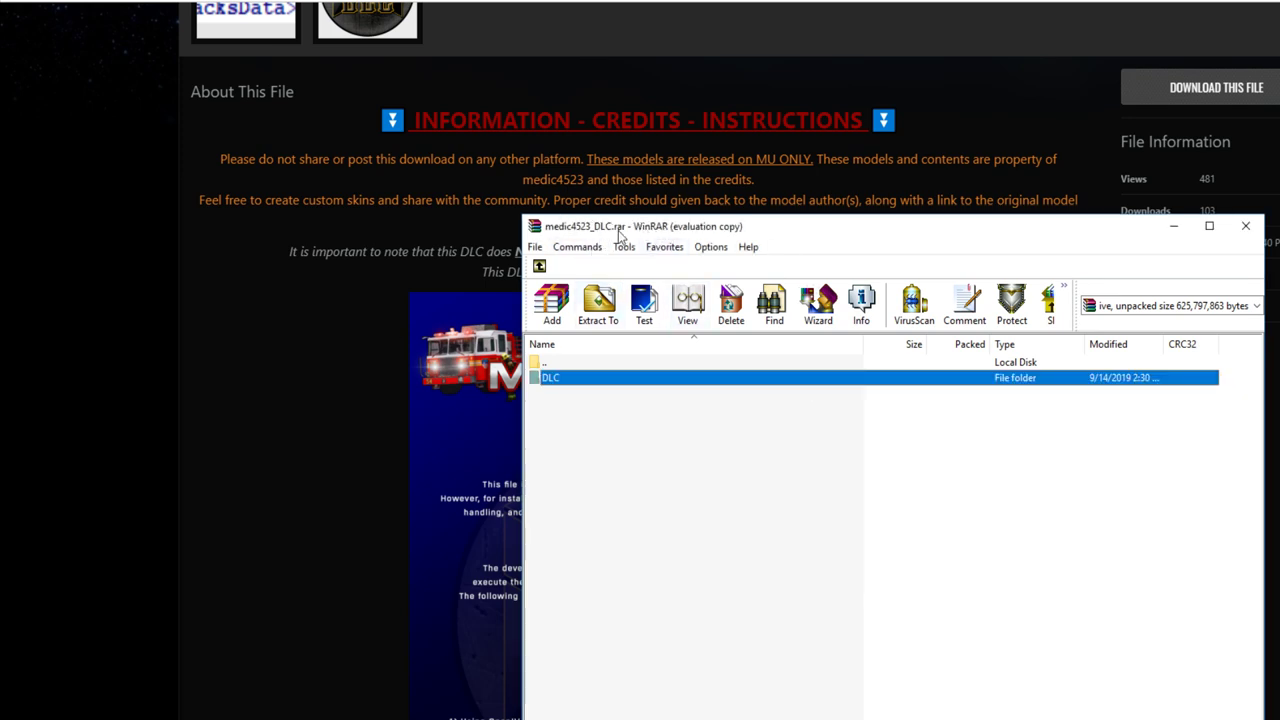
{"action": "double_click", "coordinate": [562, 386]}
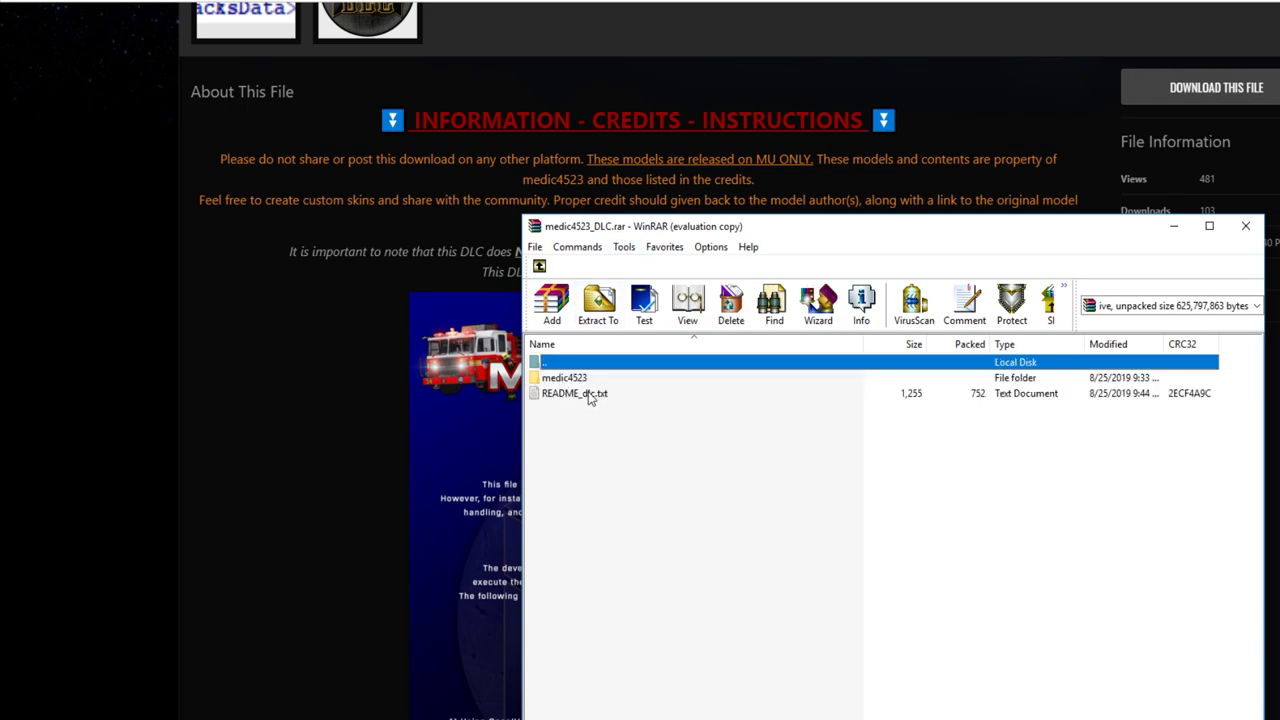
{"action": "left_click", "coordinate": [587, 396]}
{"action": "double_click", "coordinate": [587, 396]}
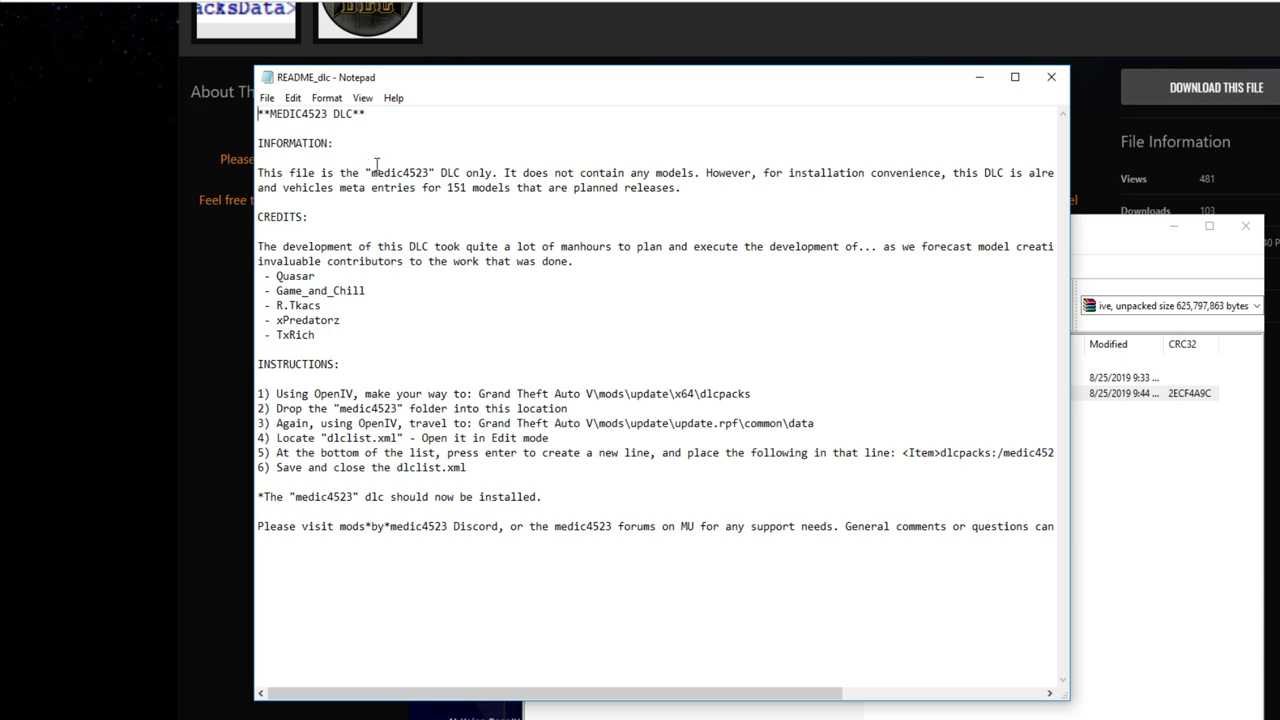
- Highlight the README's DLC-only note and dlcpacks install path, and arrange it above the Grand Theft Auto V folder window
{"action": "left_click_drag", "start_coordinate": [371, 172], "coordinate": [494, 172]}
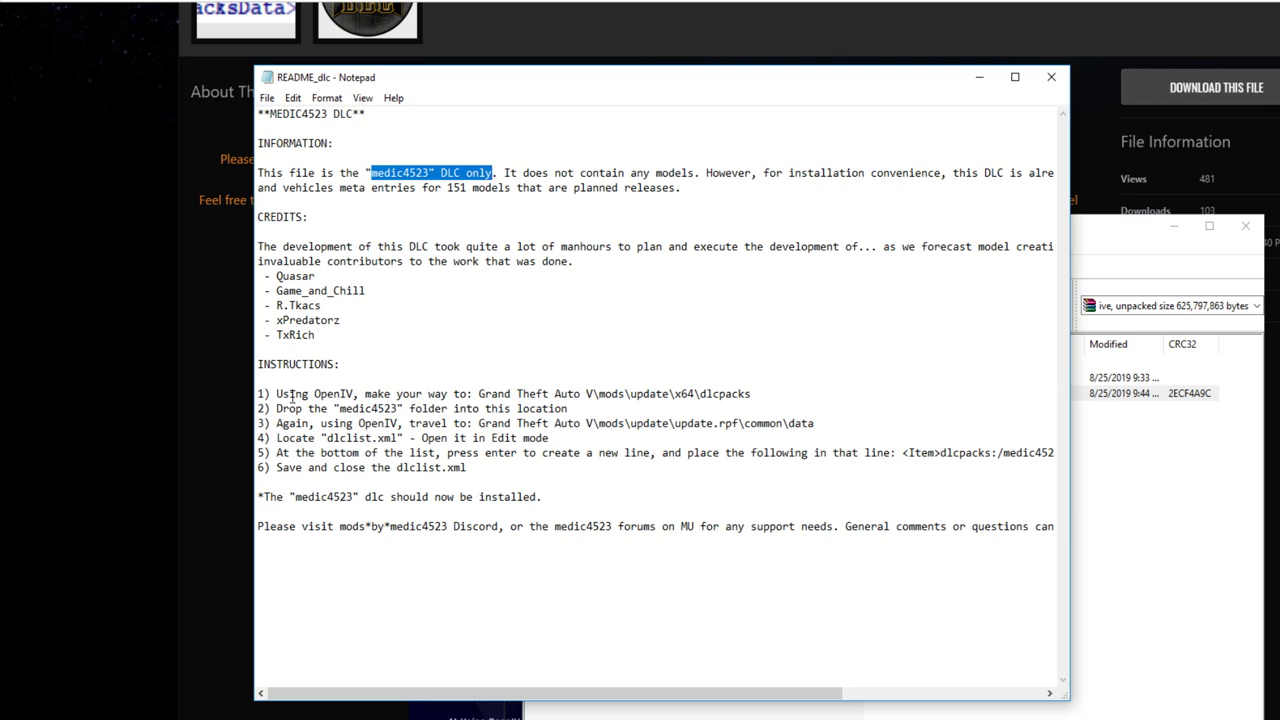
{"action": "left_click_drag", "start_coordinate": [478, 394], "coordinate": [568, 409]}
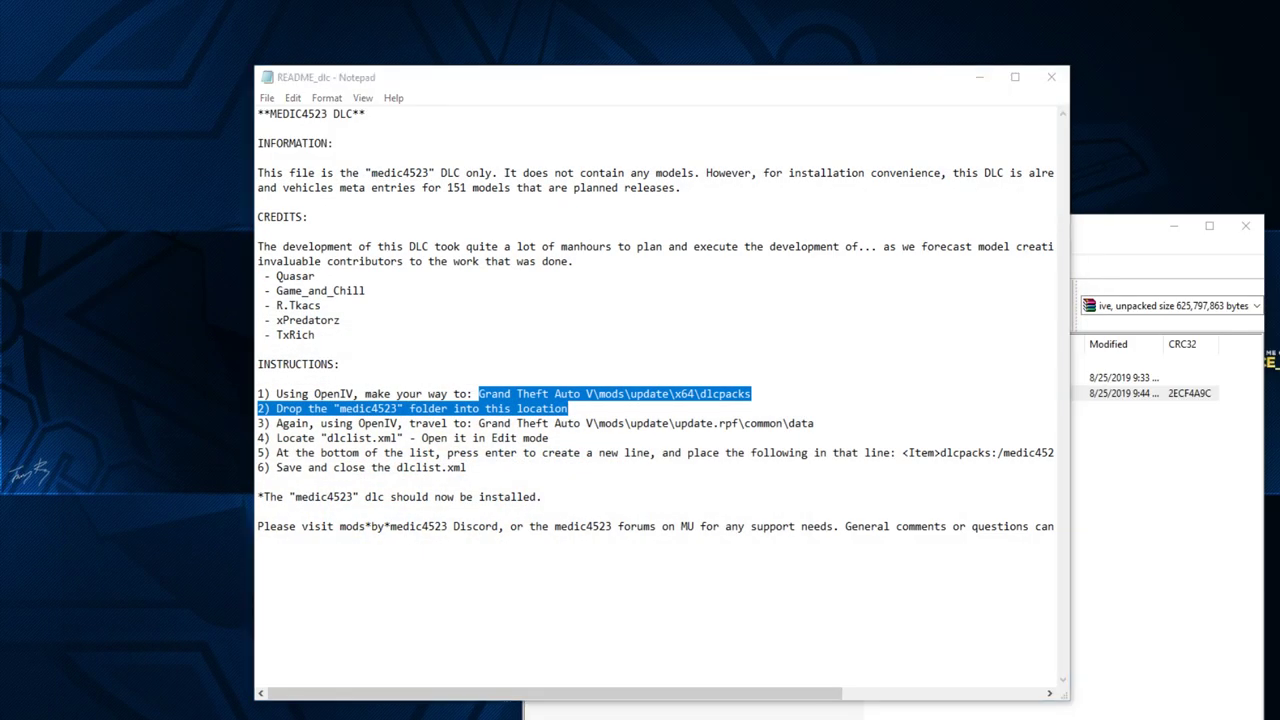
{"action": "left_click_drag", "start_coordinate": [900, 208], "coordinate": [585, 484]}
{"action": "left_click_drag", "start_coordinate": [483, 78], "coordinate": [256, 0]}
{"action": "left_click", "coordinate": [958, 624]}
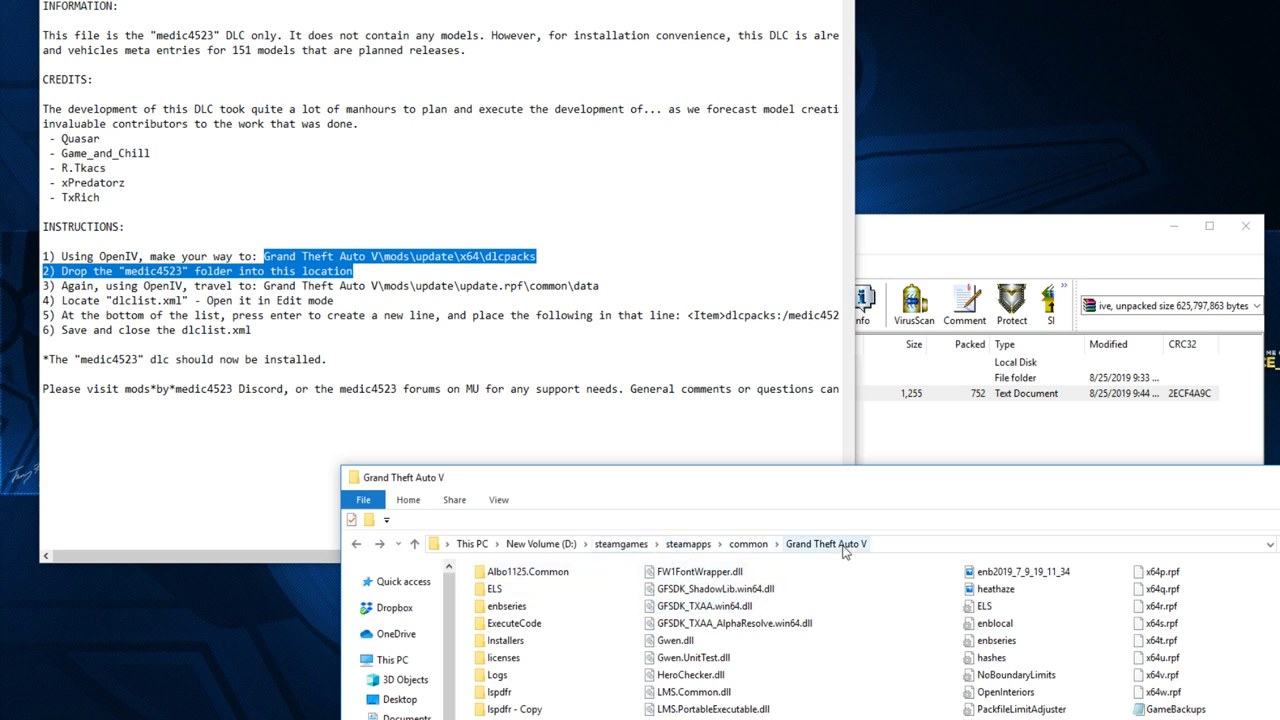
- Navigate from the Grand Theft Auto V folder into mods\update\x64\dlcpacks
{"action": "left_click_drag", "start_coordinate": [622, 478], "coordinate": [521, 389]}
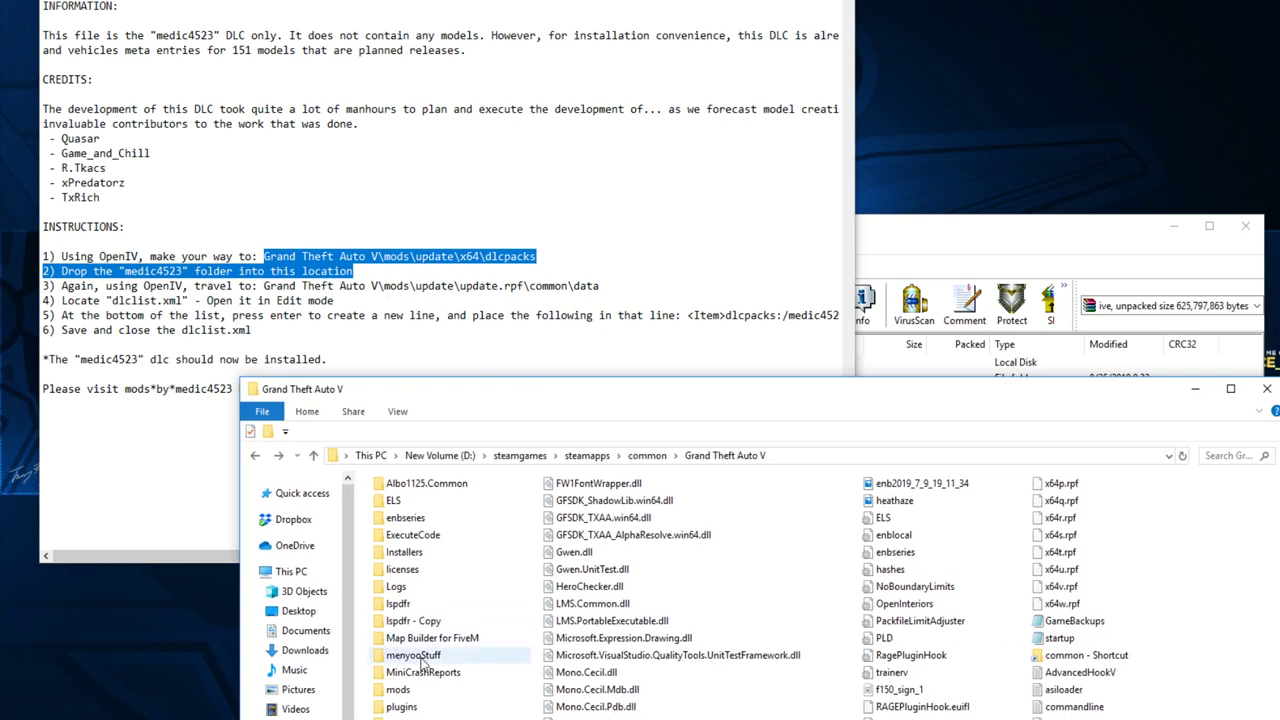
{"action": "left_click", "coordinate": [401, 706]}
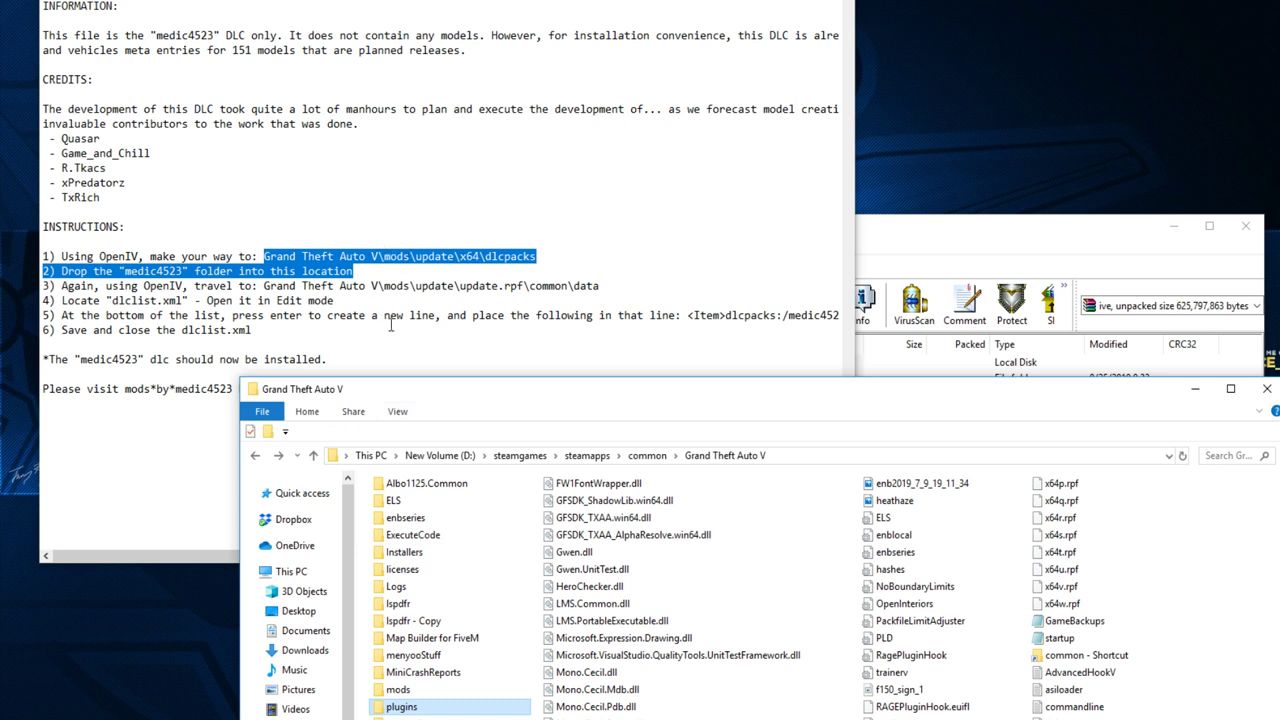
{"action": "double_click", "coordinate": [418, 692]}
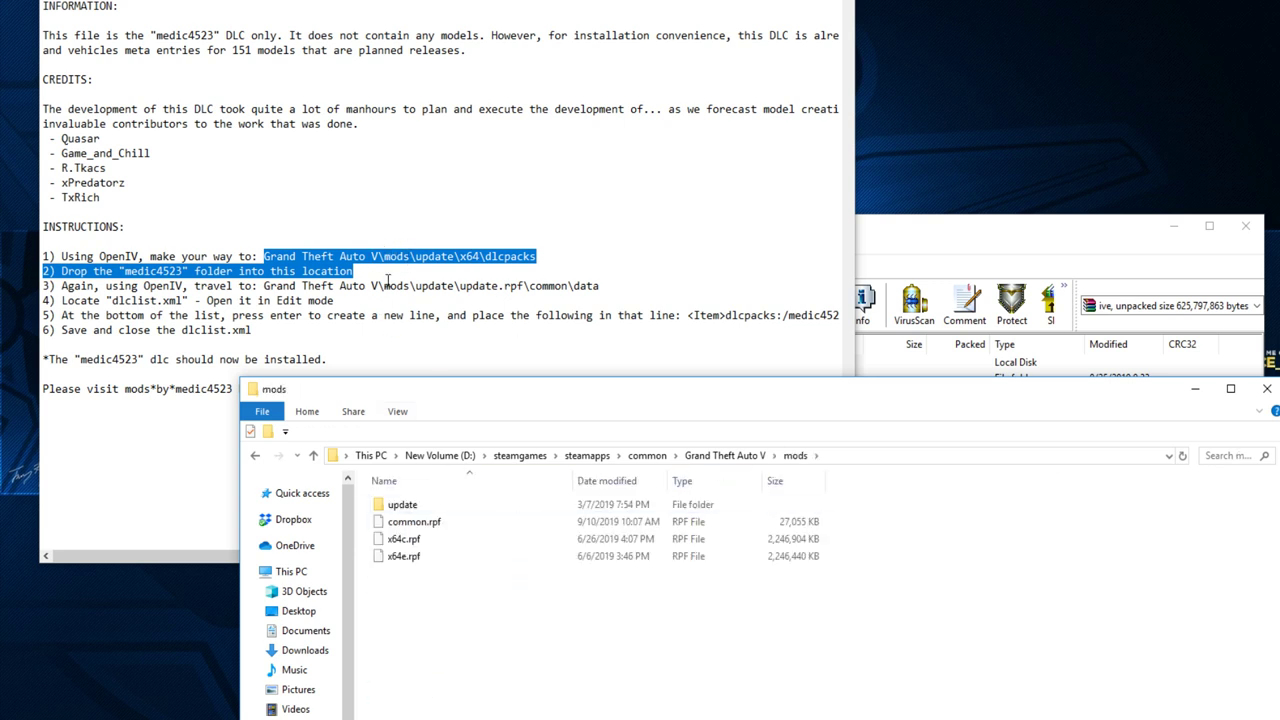
{"action": "left_click", "coordinate": [725, 455]}
{"action": "double_click", "coordinate": [397, 690]}
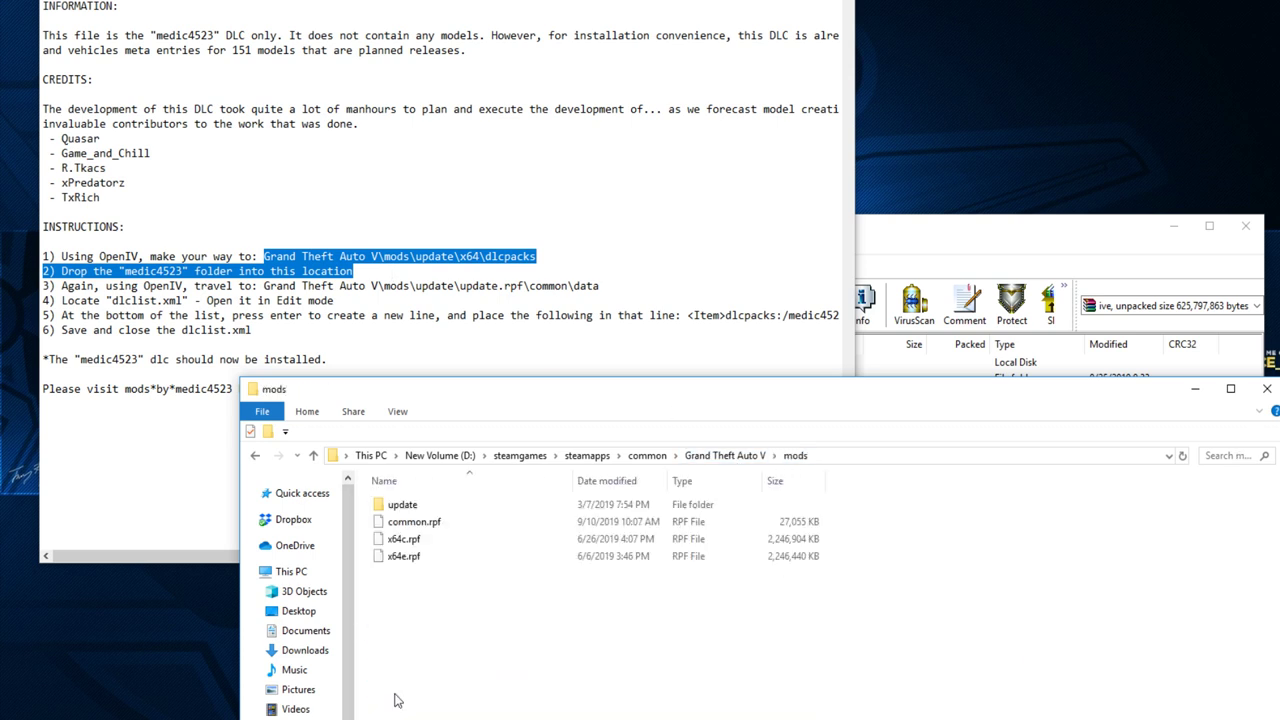
{"action": "double_click", "coordinate": [392, 506]}
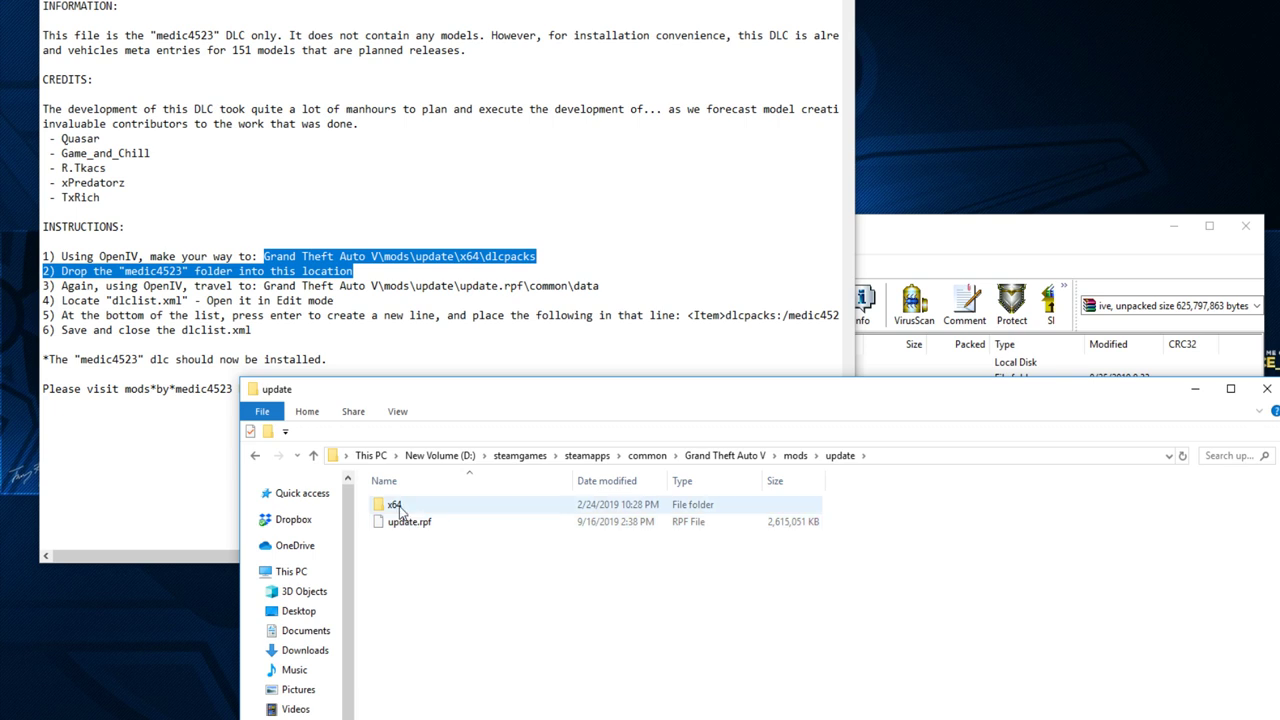
{"action": "double_click", "coordinate": [393, 506]}
{"action": "double_click", "coordinate": [408, 525]}
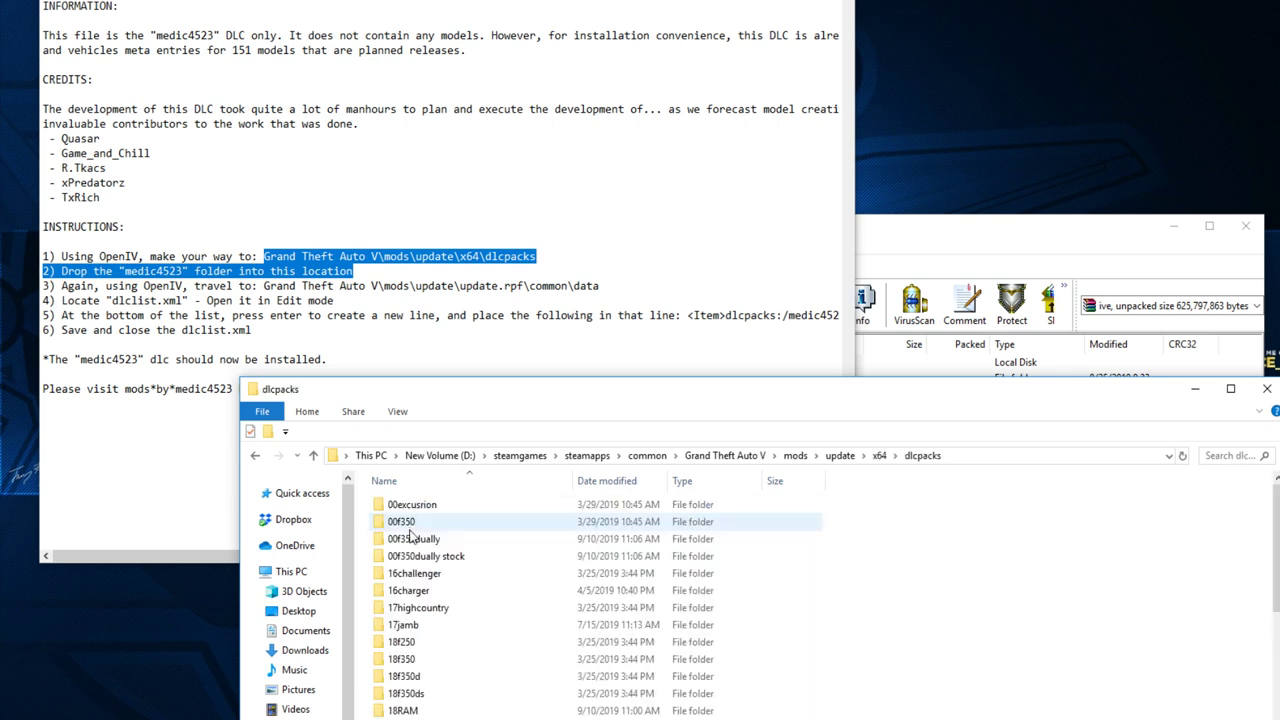
- Jump to the folders starting with m and select the existing medic4523 folder
{"action": "left_click_drag", "start_coordinate": [477, 388], "coordinate": [556, 234]}
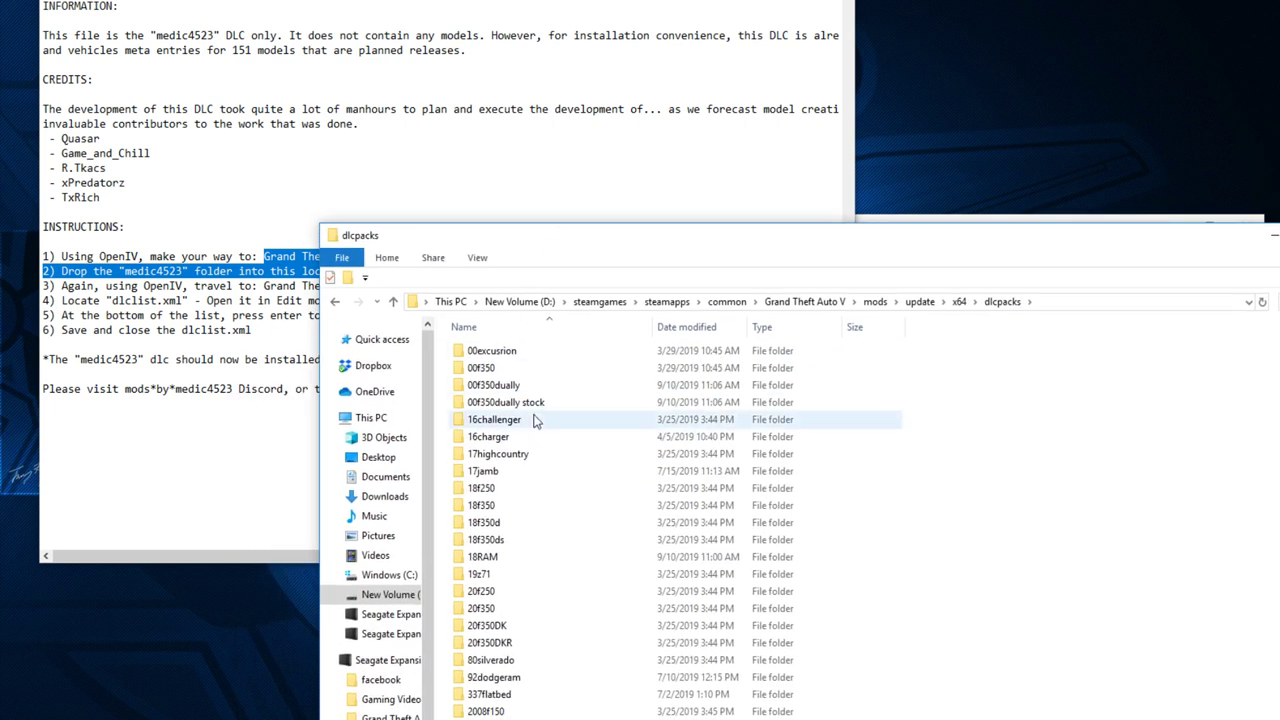
{"action": "key", "text": "m"}
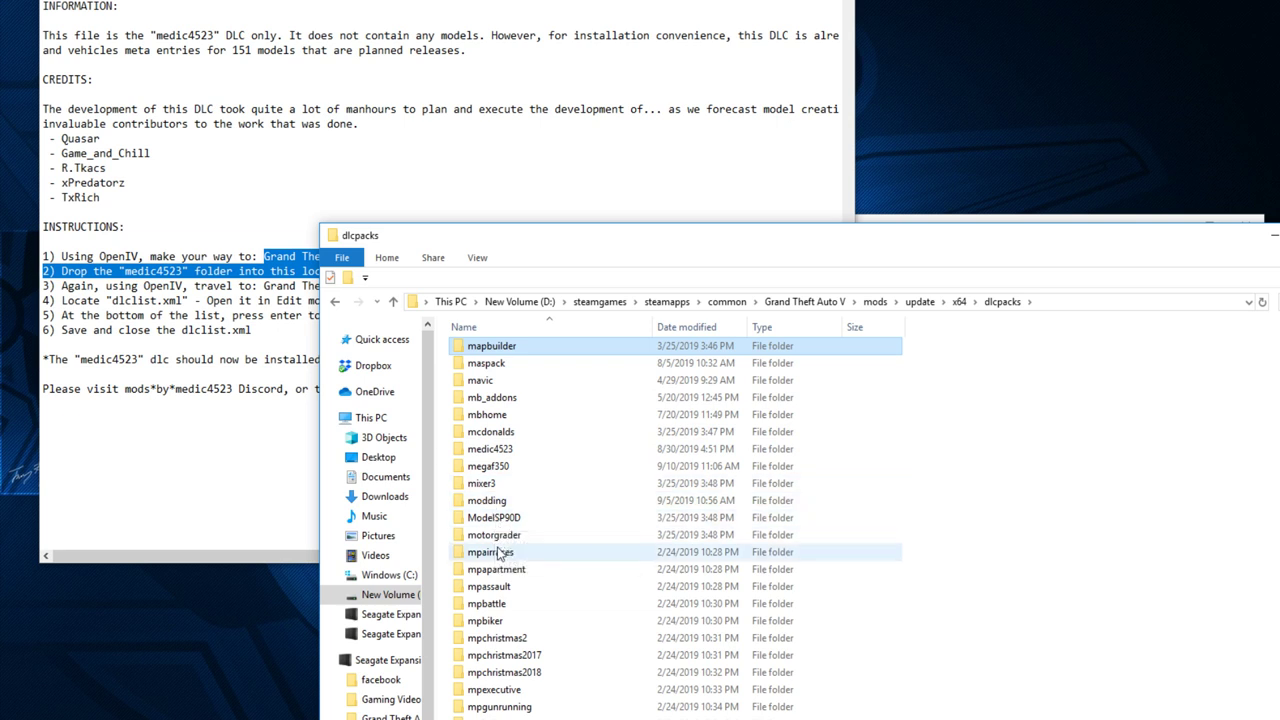
{"action": "scroll", "coordinate": [520, 560], "scroll_direction": "down", "scroll_amount": 2}
{"action": "scroll", "coordinate": [520, 560], "scroll_direction": "up", "scroll_amount": 1}
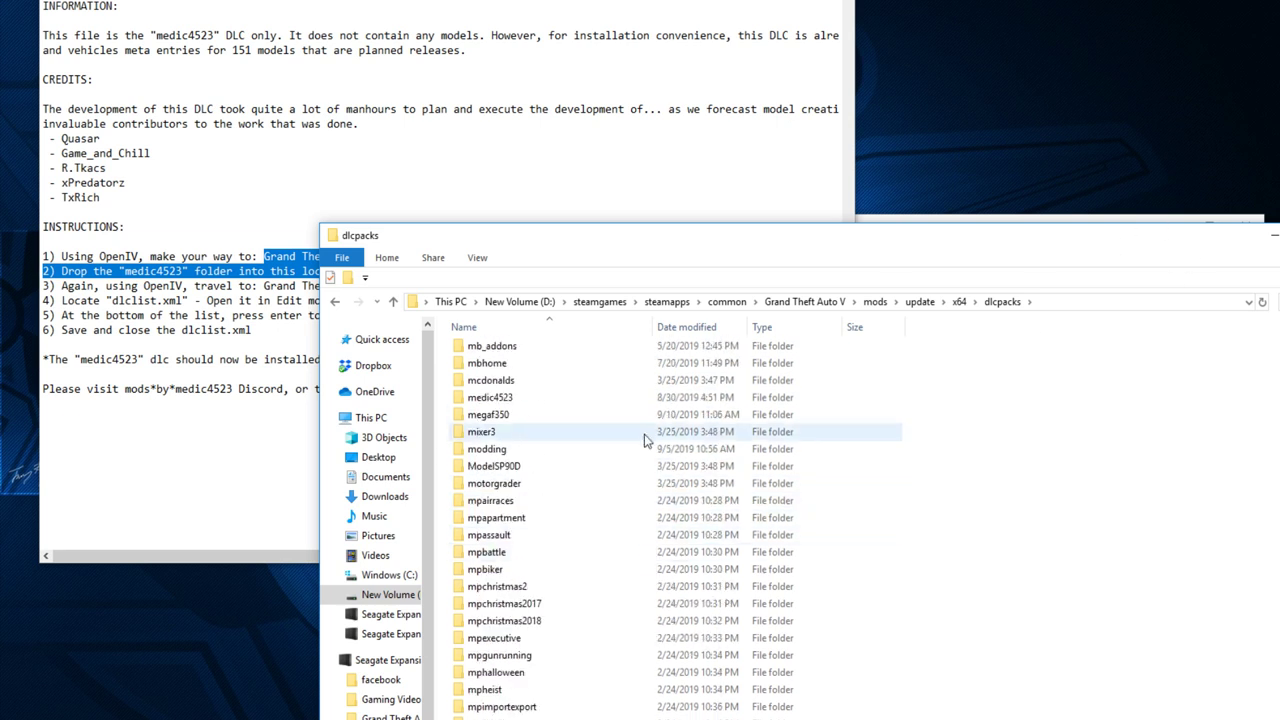
{"action": "scroll", "coordinate": [620, 440], "scroll_direction": "up", "scroll_amount": 4}
{"action": "left_click", "coordinate": [492, 500]}
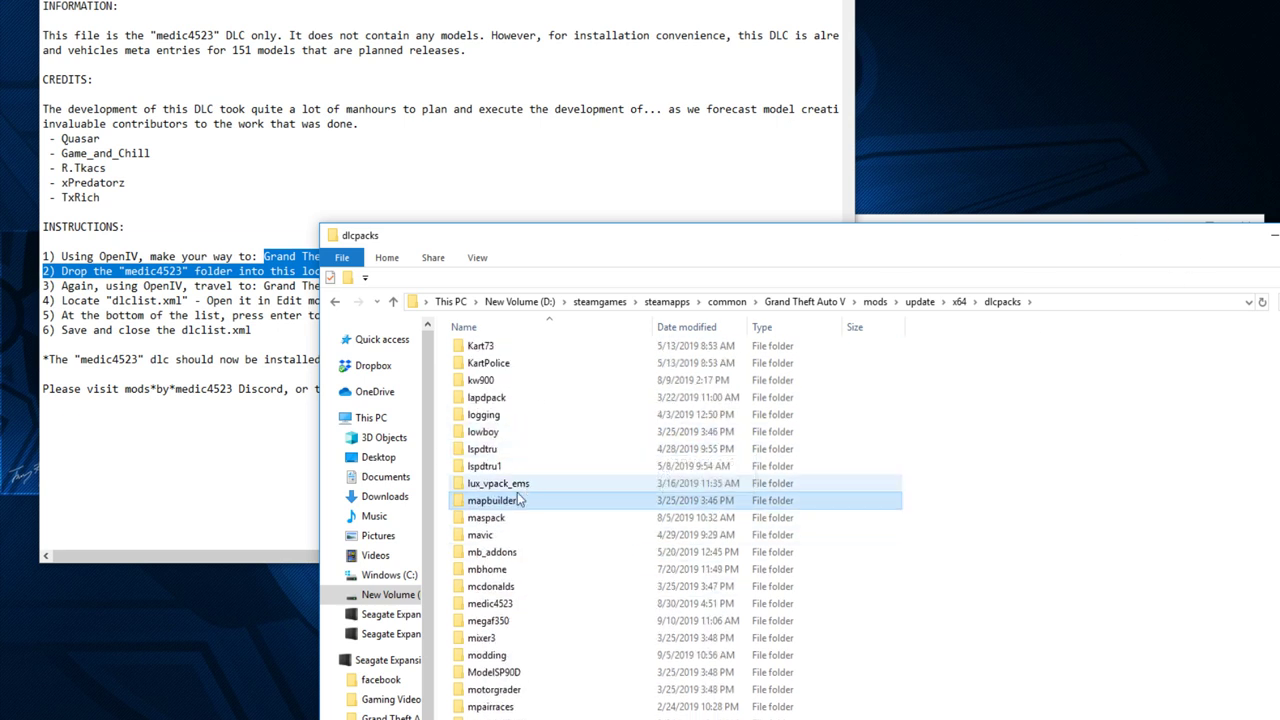
{"action": "left_click", "coordinate": [494, 604]}
- Rename the existing medic4523 folder in dlcpacks to 'medic4523 original' as a backup
{"action": "right_click", "coordinate": [496, 608]}
{"action": "left_click", "coordinate": [476, 606]}
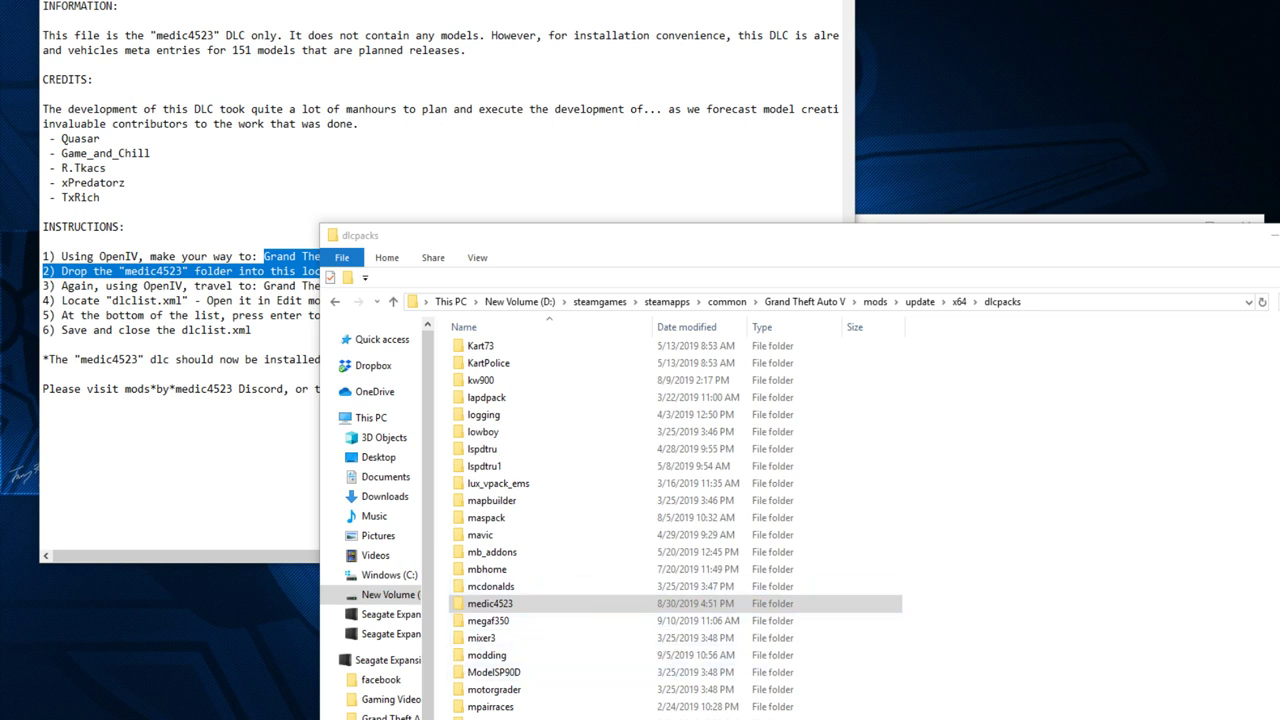
{"action": "key", "text": "alt+Tab"}
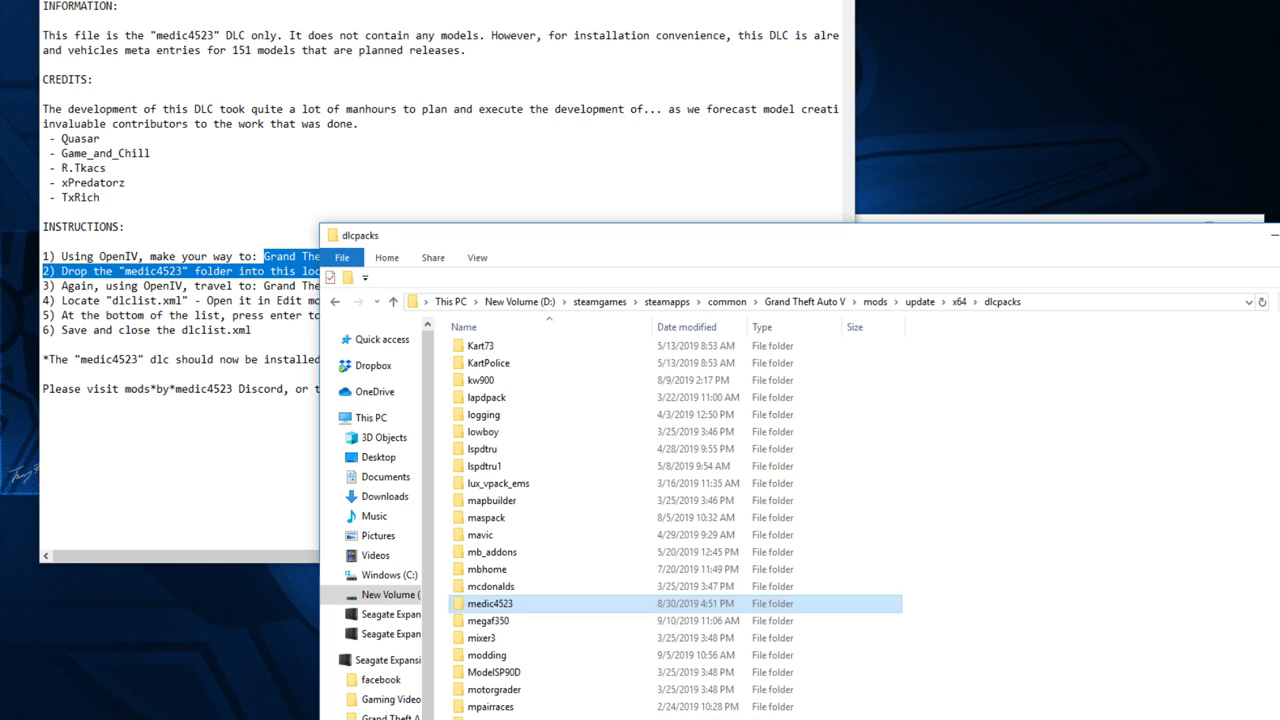
{"action": "right_click", "coordinate": [478, 598]}
{"action": "left_click", "coordinate": [505, 562]}
{"action": "key", "text": "End"}
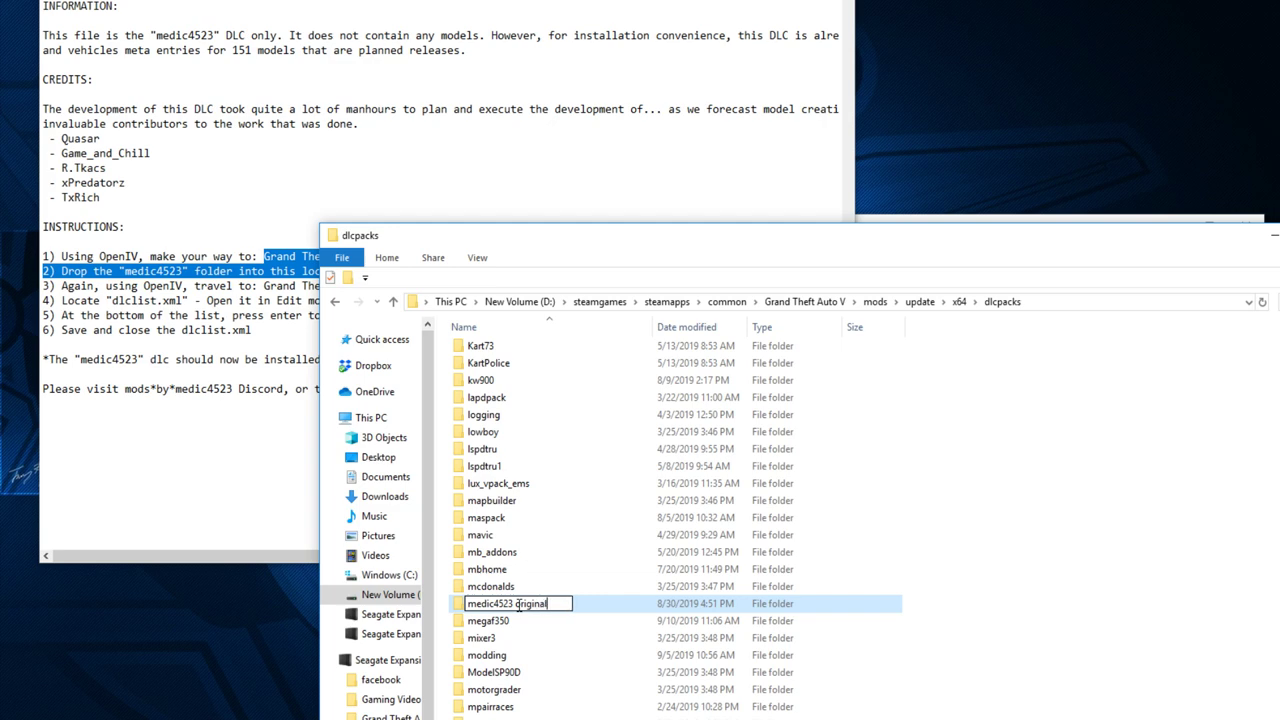
{"action": "type", "text": "original"}
{"action": "key", "text": "Return"}
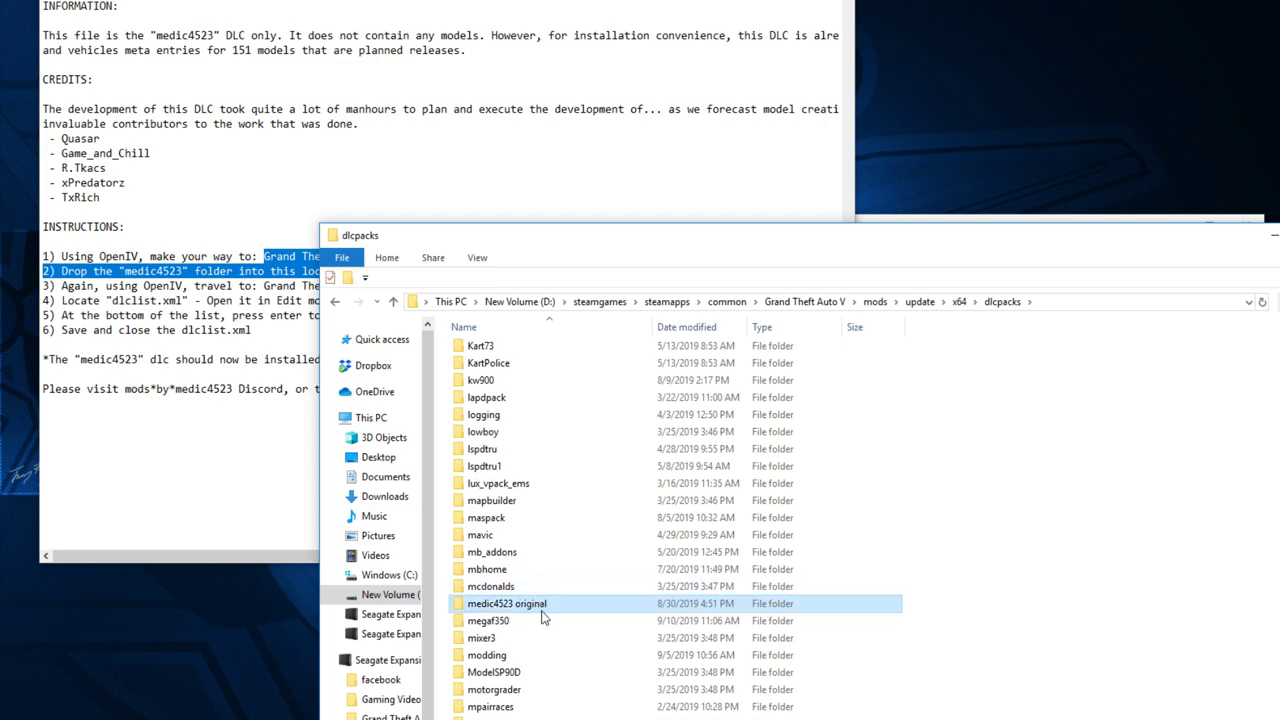
{"action": "left_click_drag", "start_coordinate": [411, 236], "coordinate": [507, 256]}
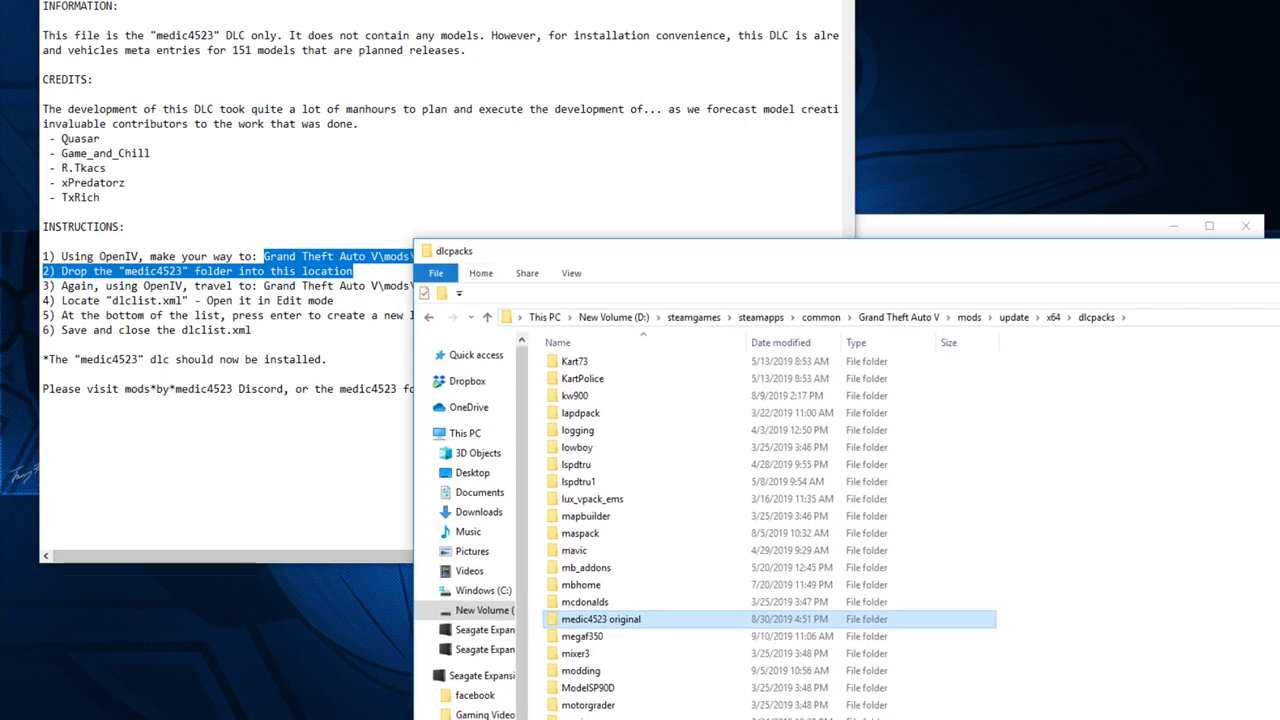
- Drag the archive's medic4523 folder from WinRAR into the dlcpacks folder to extract it
{"action": "key", "text": "alt+Tab"}
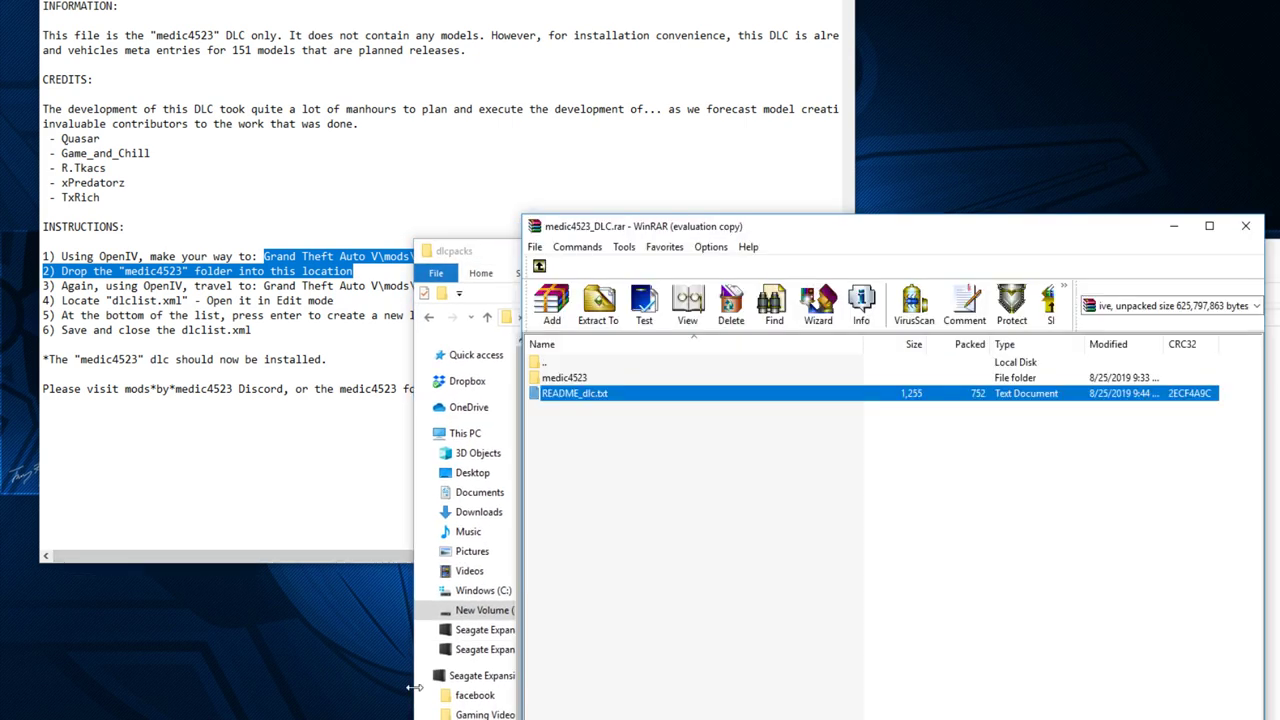
{"action": "double_click", "coordinate": [568, 378]}
{"action": "left_click", "coordinate": [539, 266]}
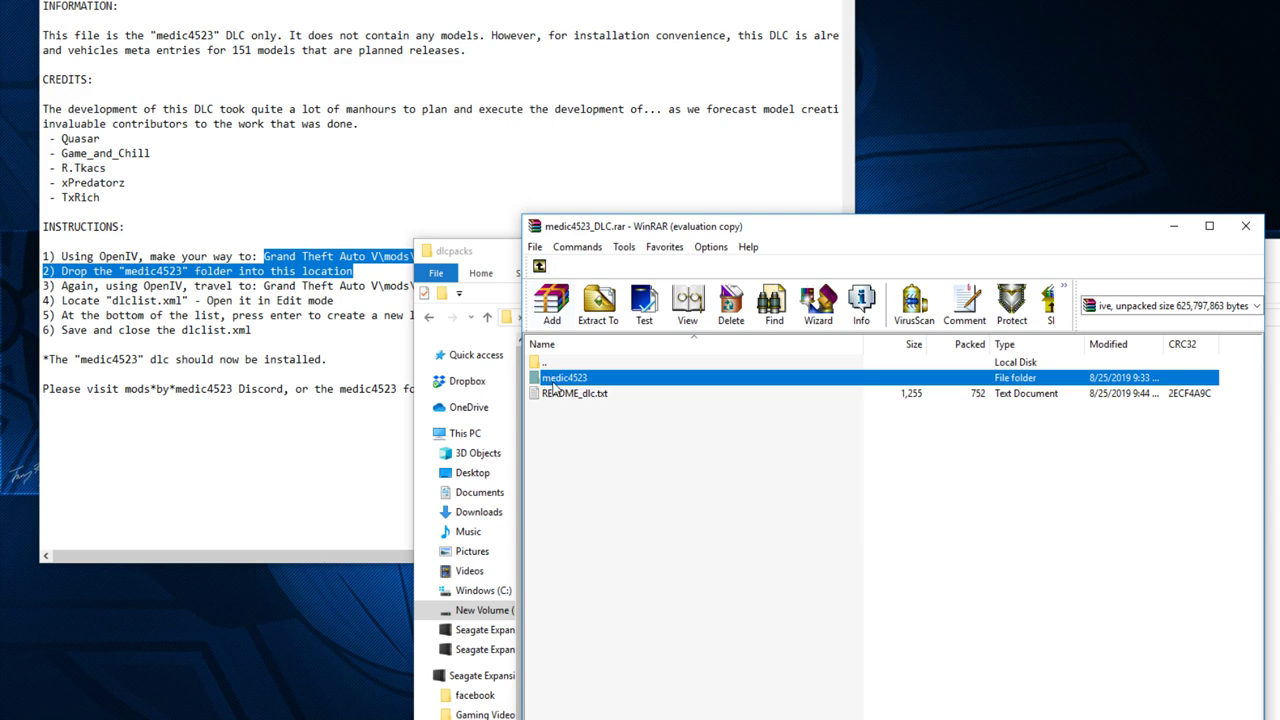
{"action": "left_click_drag", "start_coordinate": [583, 215], "coordinate": [563, 410]}
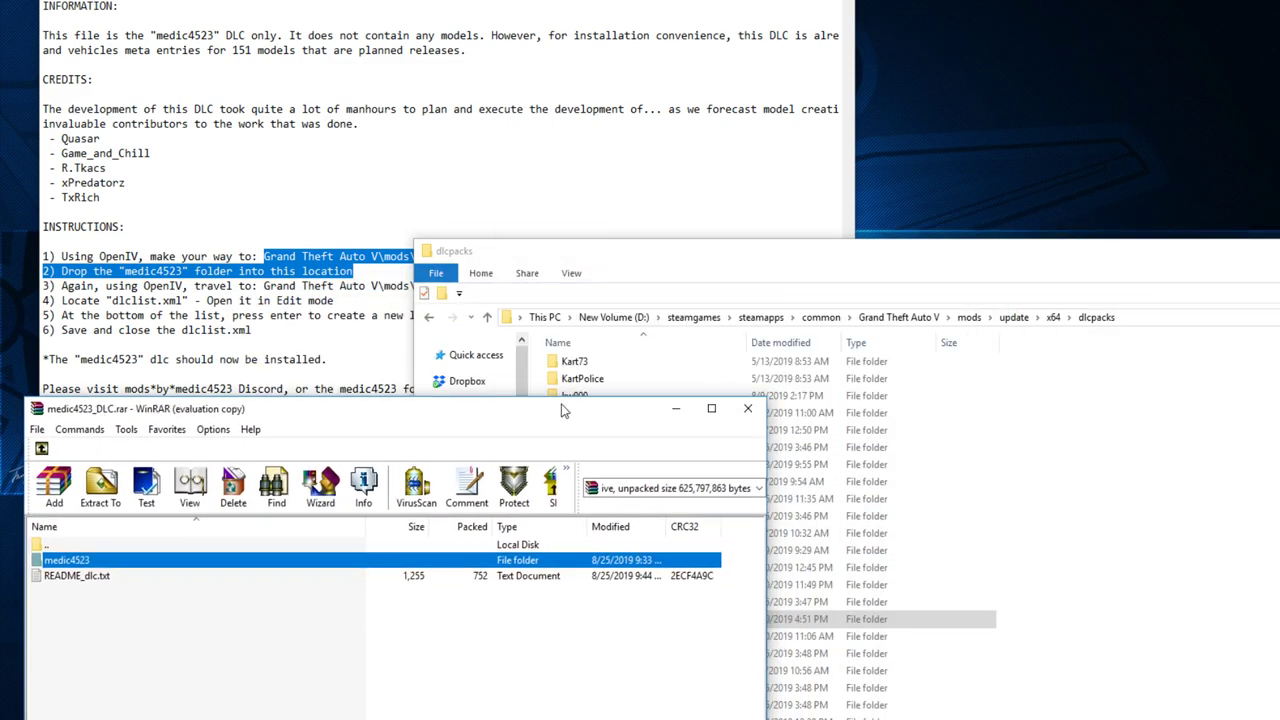
{"action": "left_click_drag", "start_coordinate": [202, 560], "coordinate": [1190, 462]}
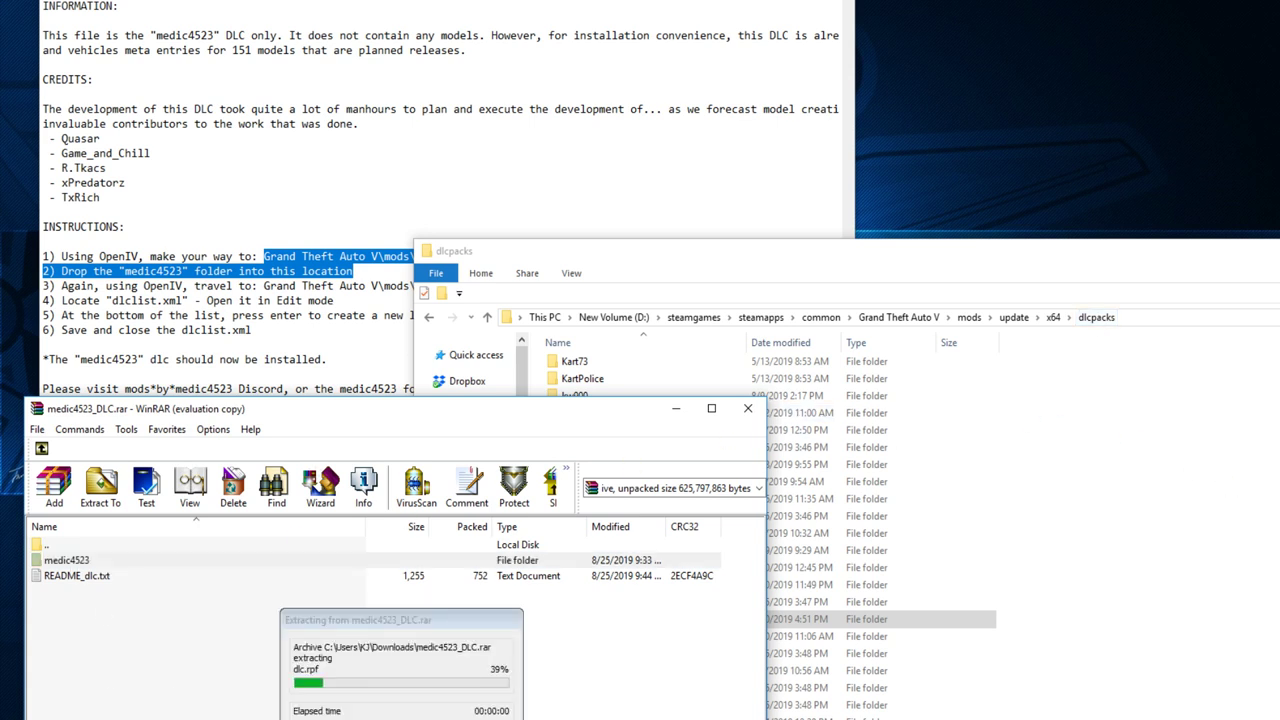